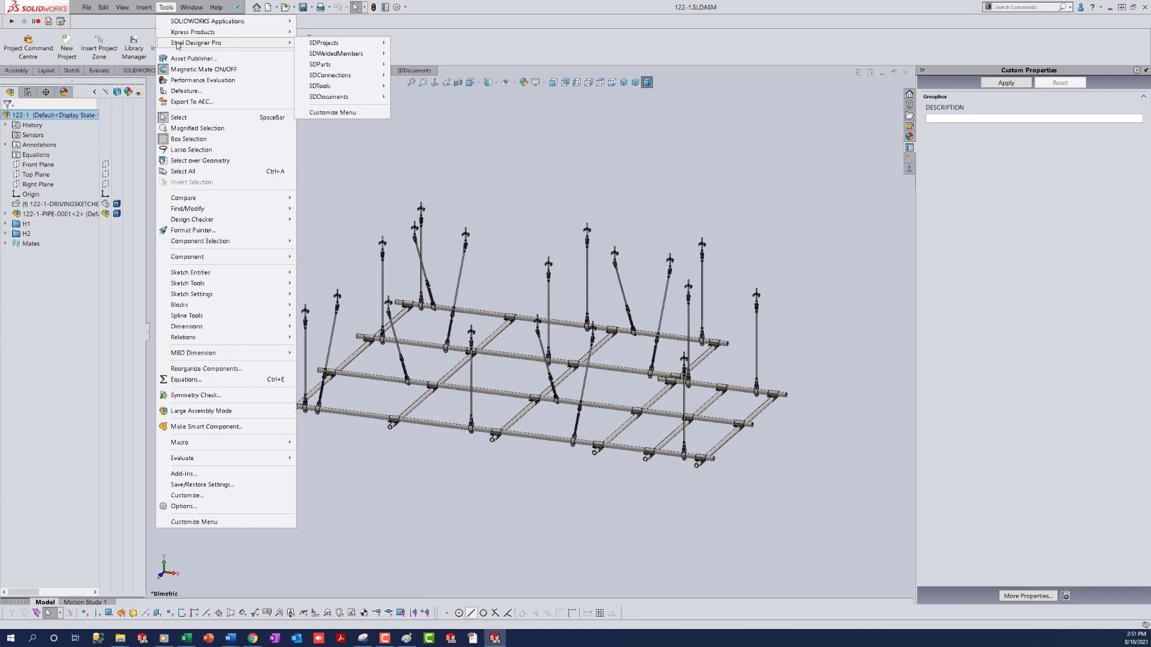
mouse_move(312, 44)
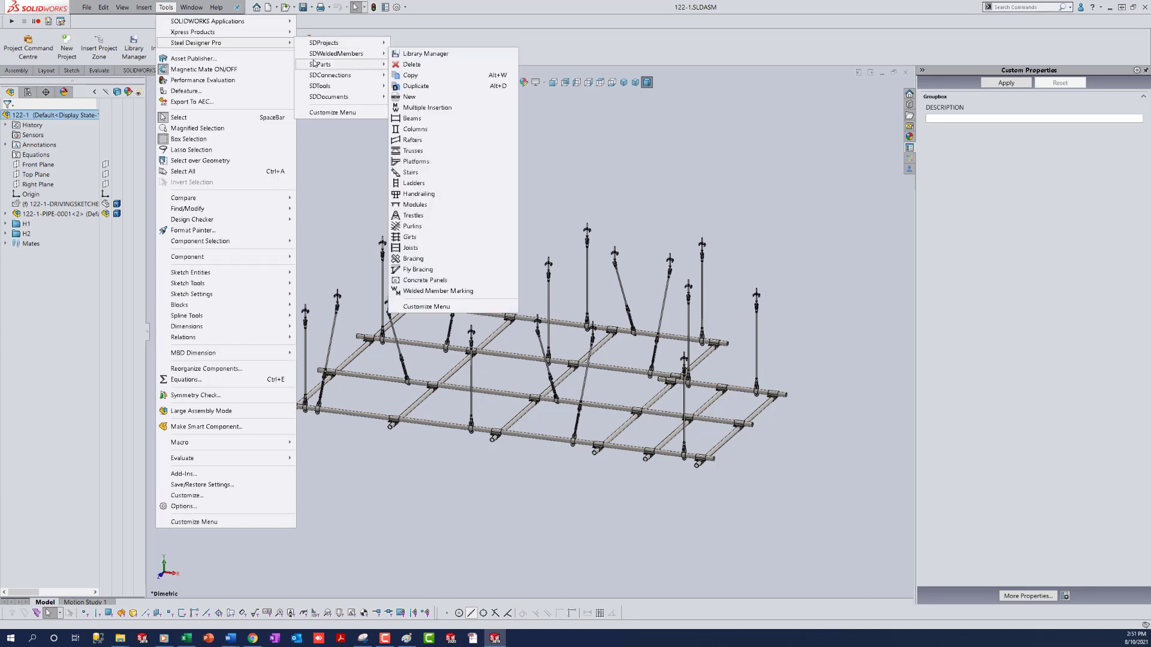
mouse_move(314, 67)
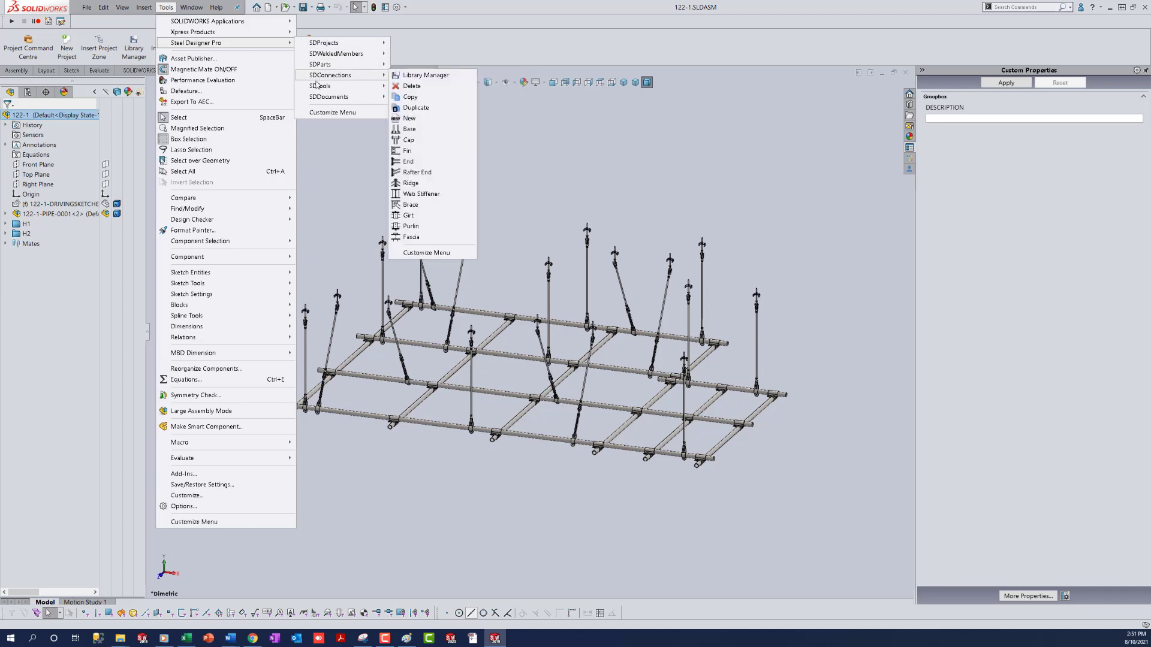
click(328, 162)
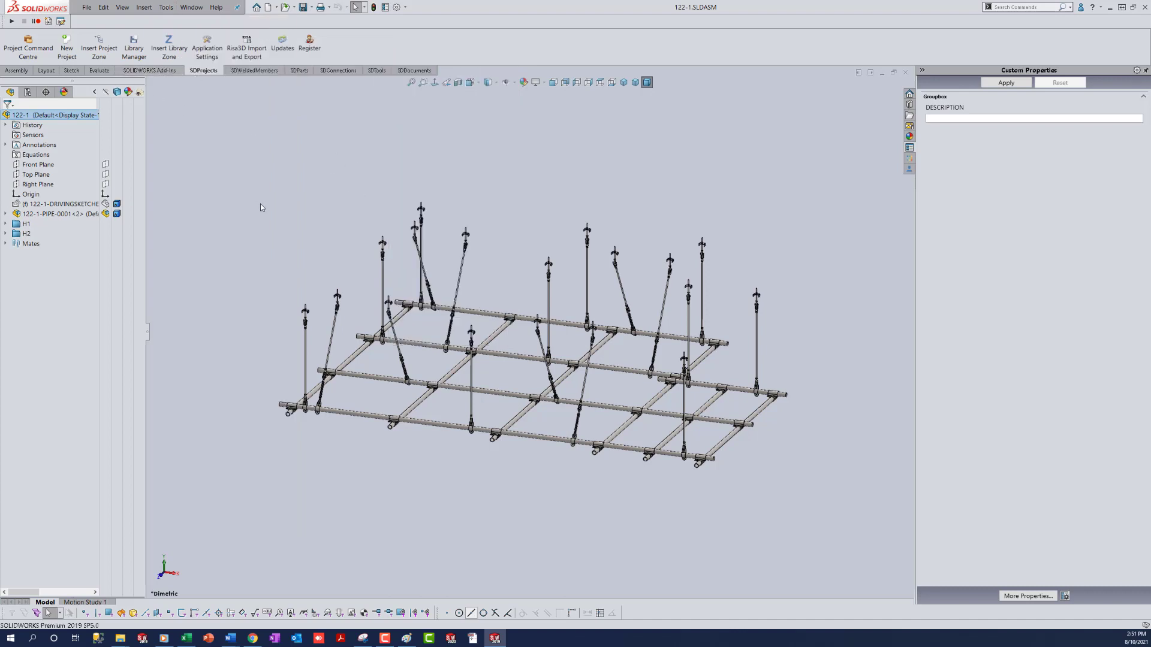
Step: Open the Project Command Centre and browse its list of existing projects
click(19, 44)
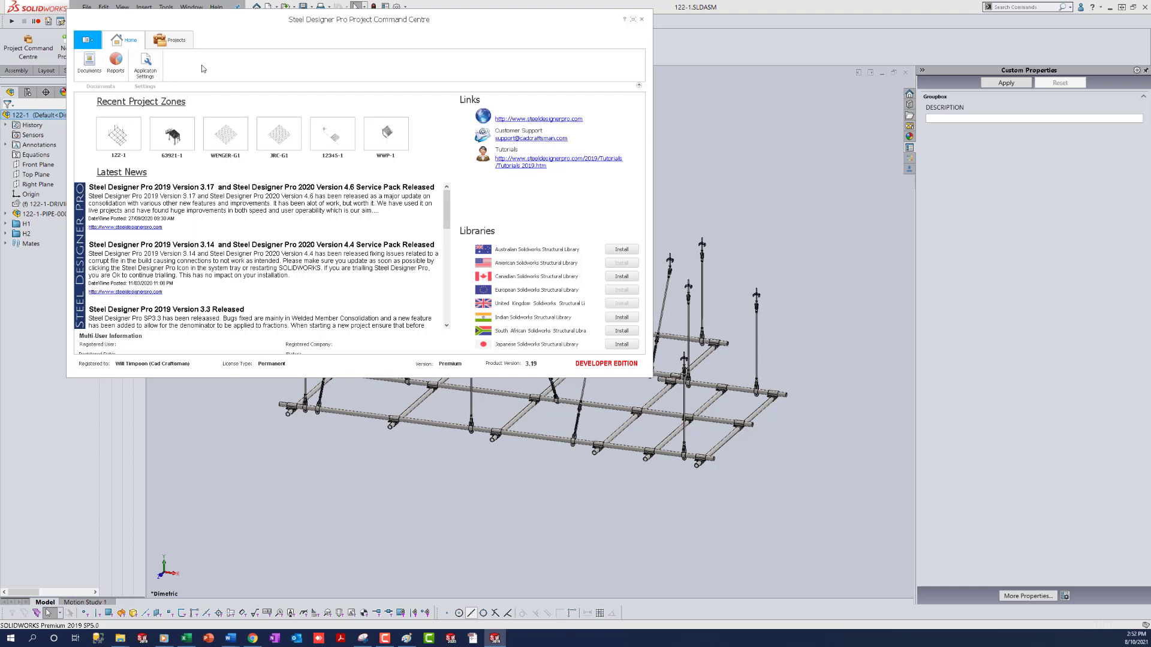
click(169, 42)
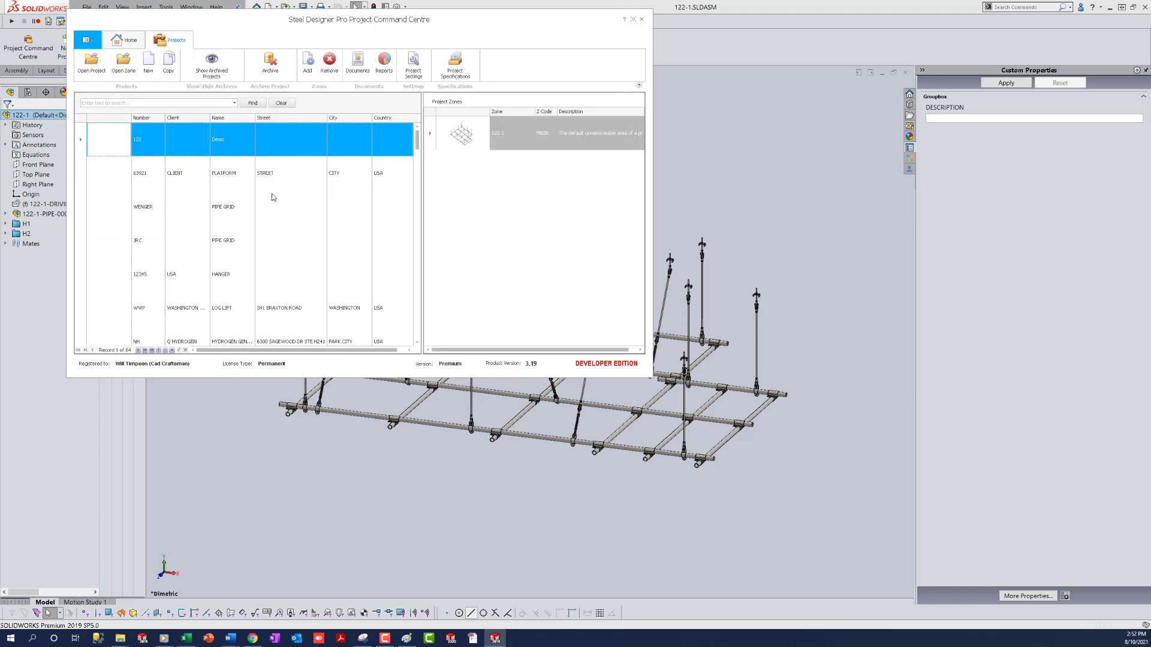
scroll(250, 283, down, 3)
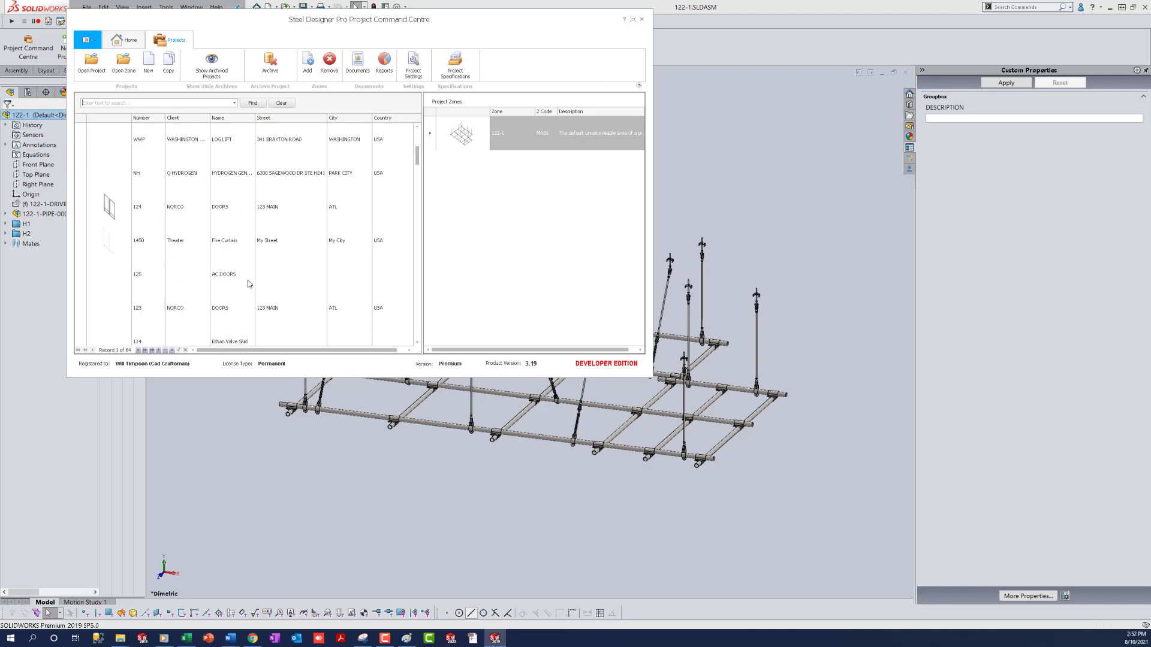
scroll(250, 283, up, 3)
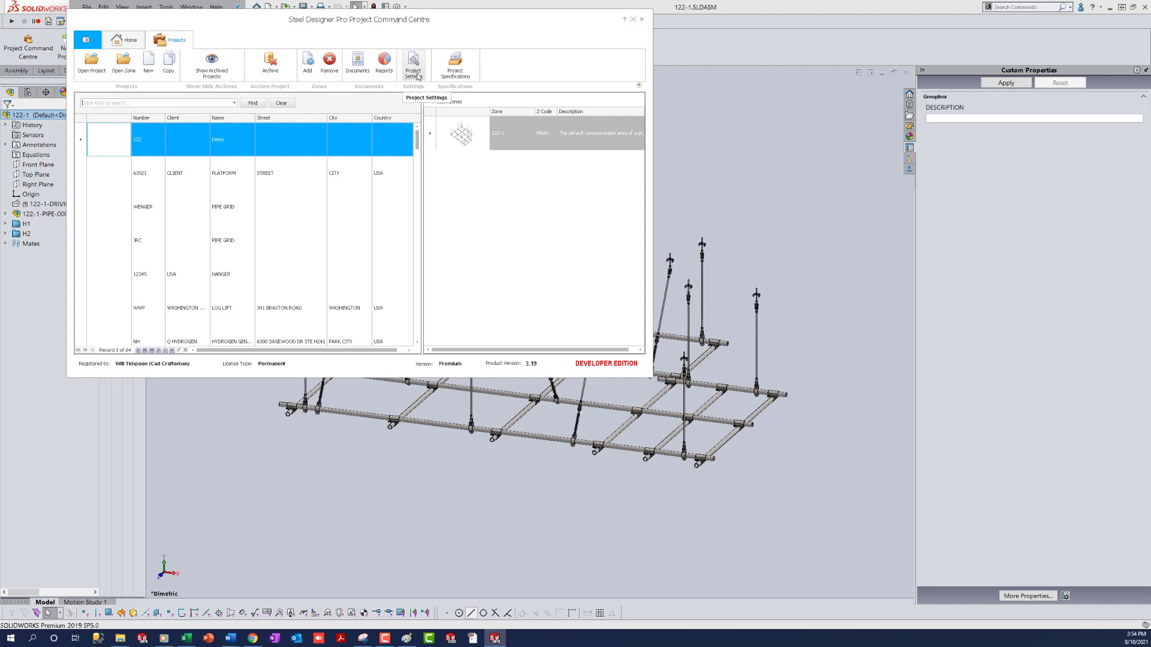
Step: Review the plate entries of the ALL specification template in the Project Specifications, then close the specifications and the Project Command Centre without applying it
click(451, 74)
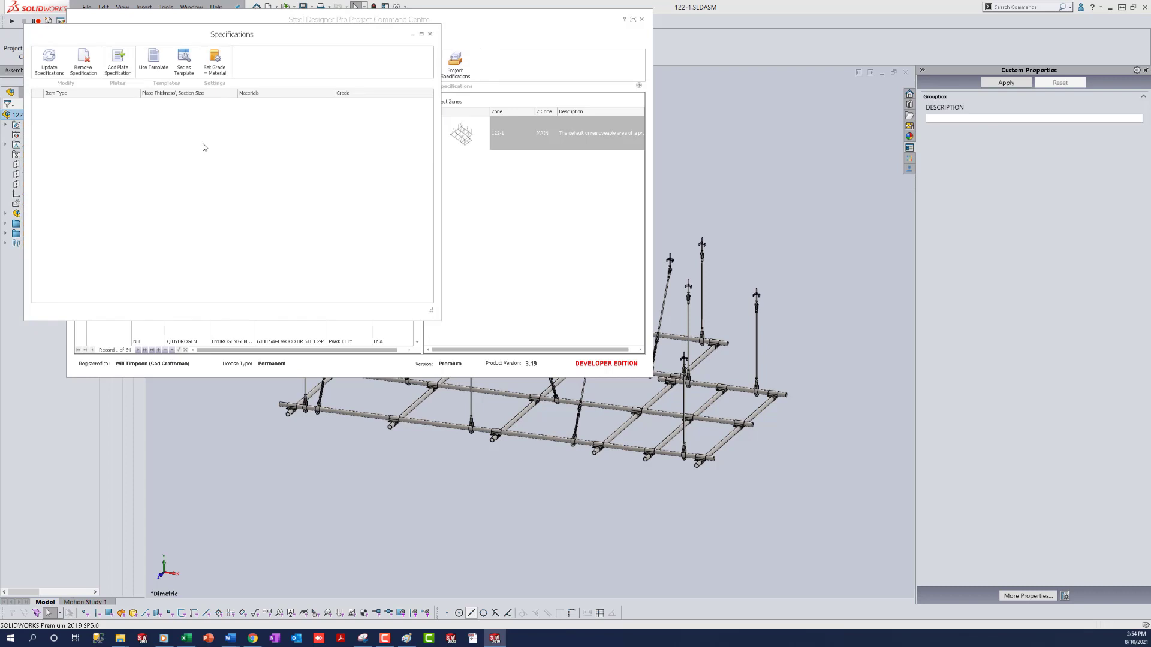
click(152, 74)
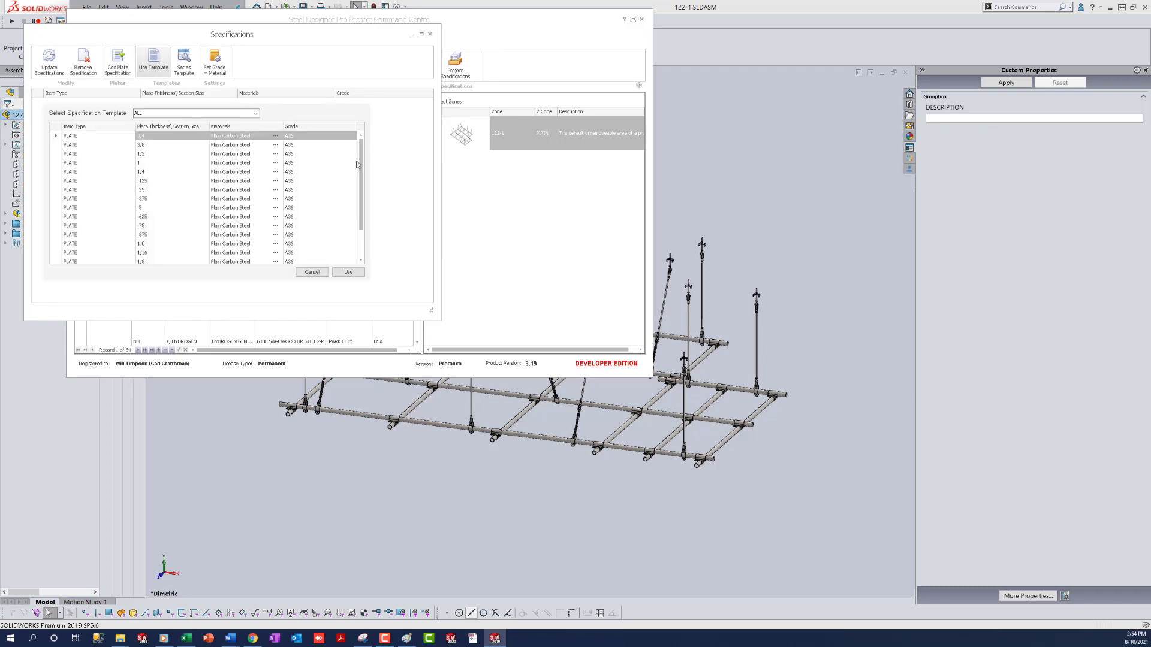
scroll(362, 157, down, 1)
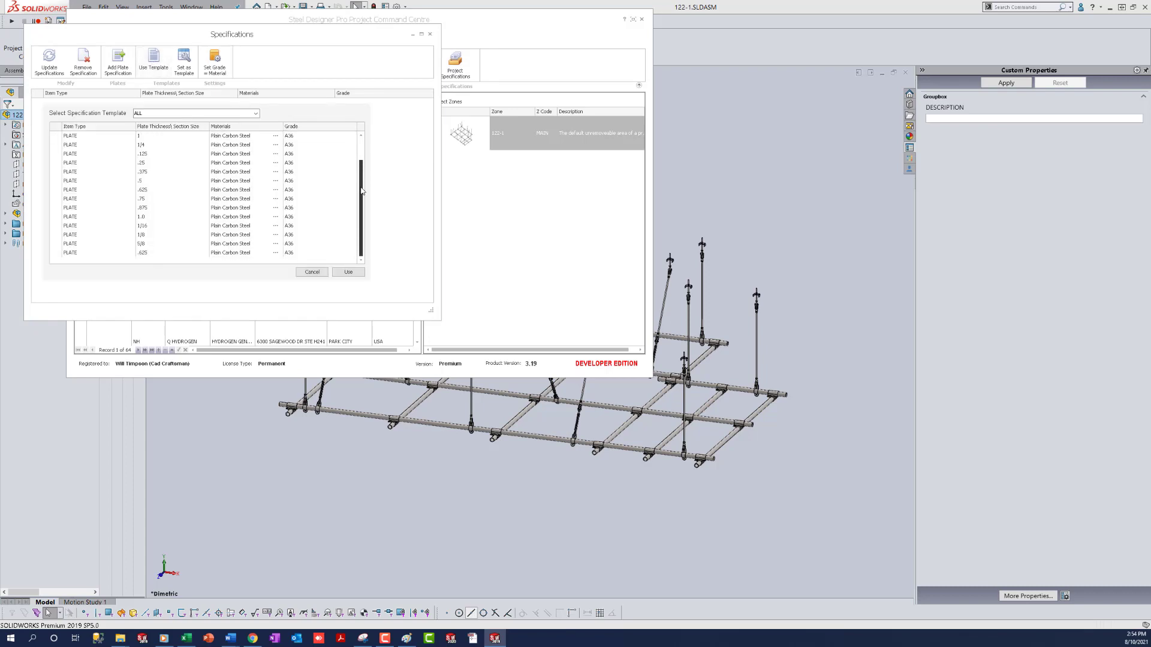
scroll(361, 155, down, 2)
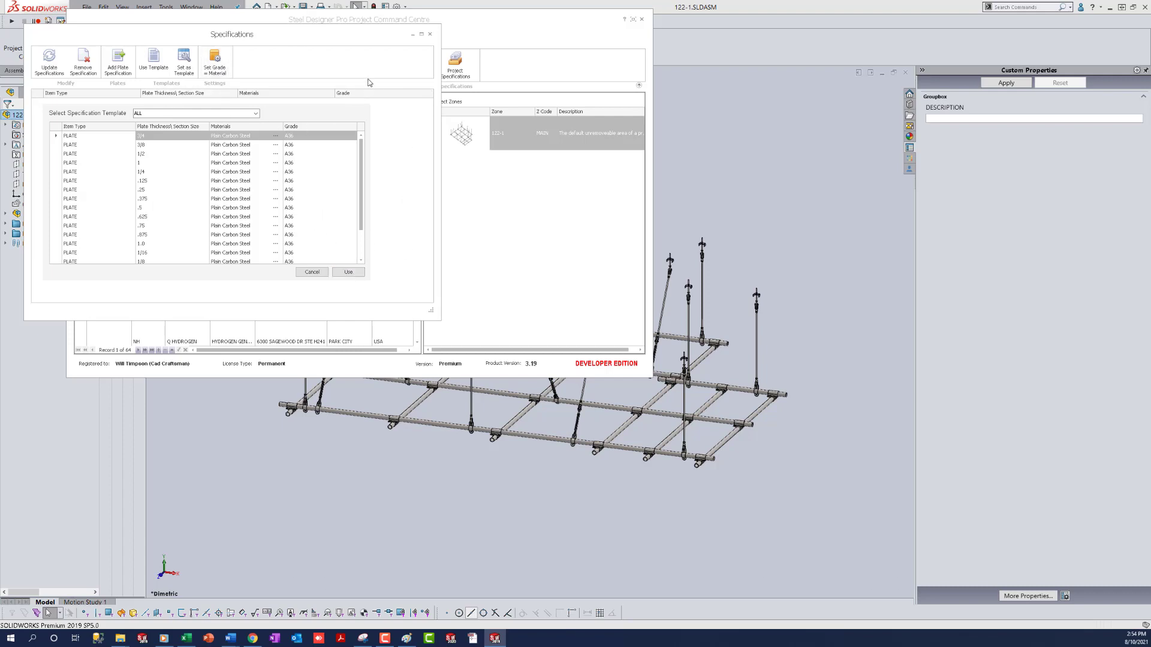
click(431, 35)
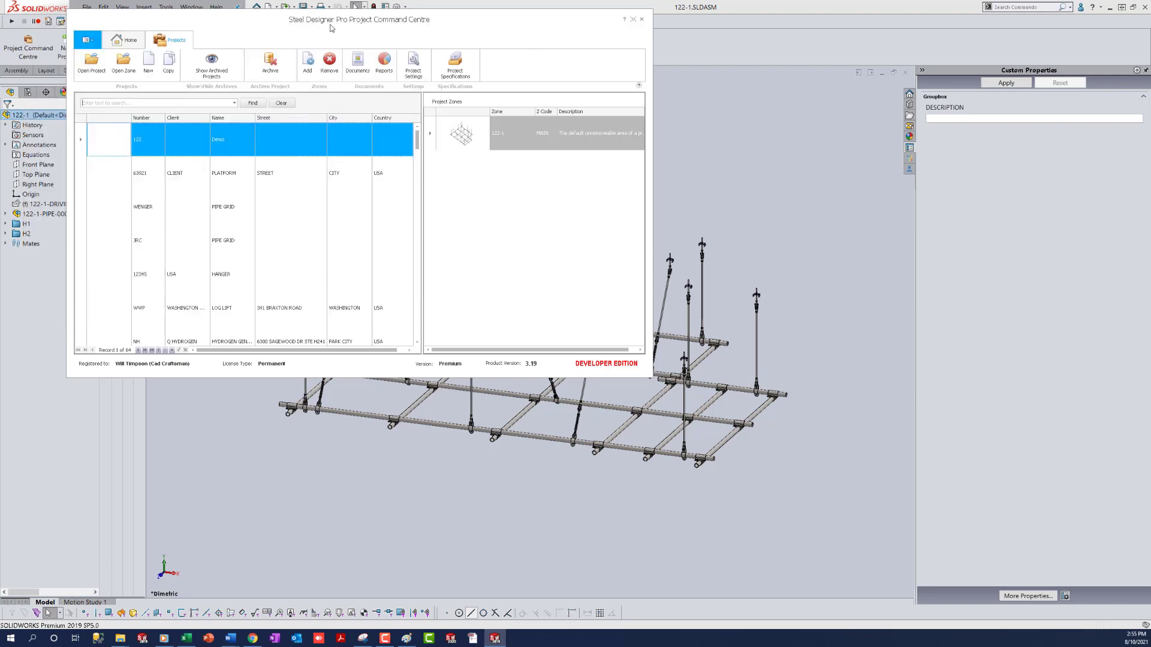
click(641, 21)
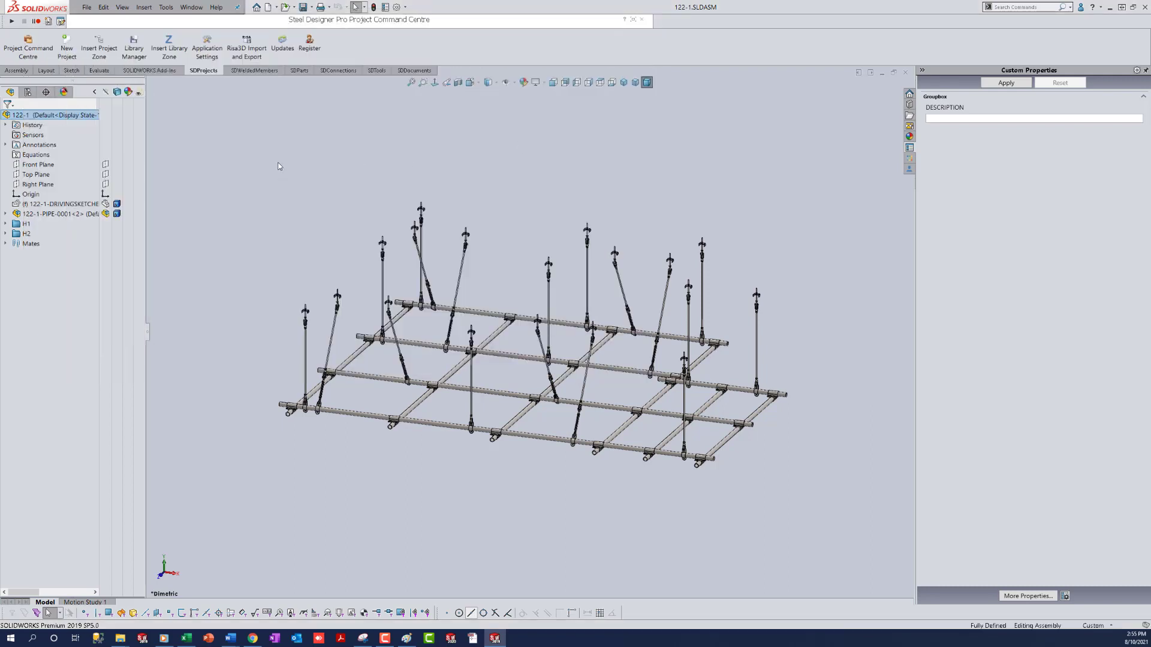
Step: Open the Library Manager for welded members and review its parts, connections, welded members, projects and zones categories
click(261, 71)
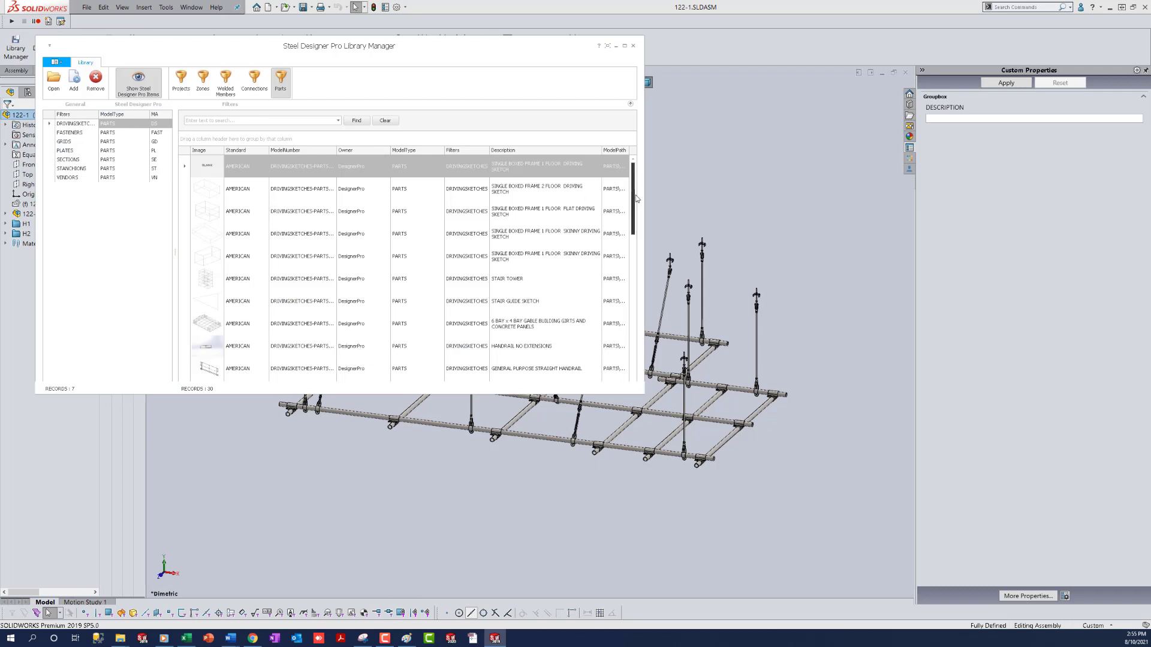
mouse_move(637, 199)
mouse_down()
mouse_move(637, 353)
mouse_move(636, 204)
mouse_up()
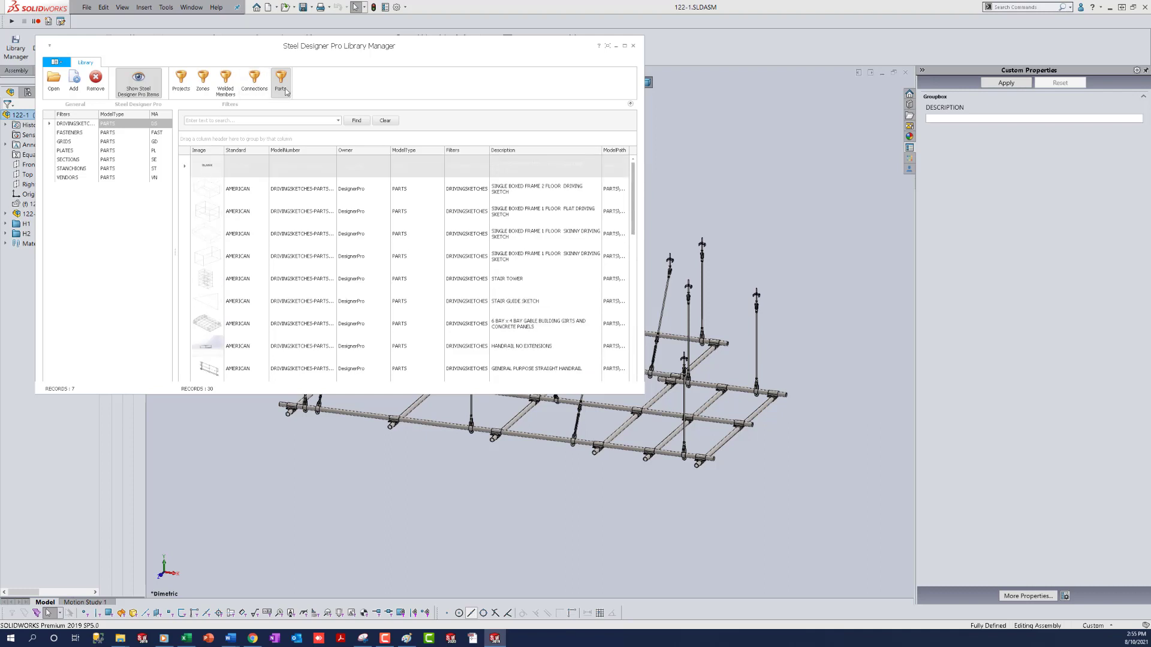
click(255, 81)
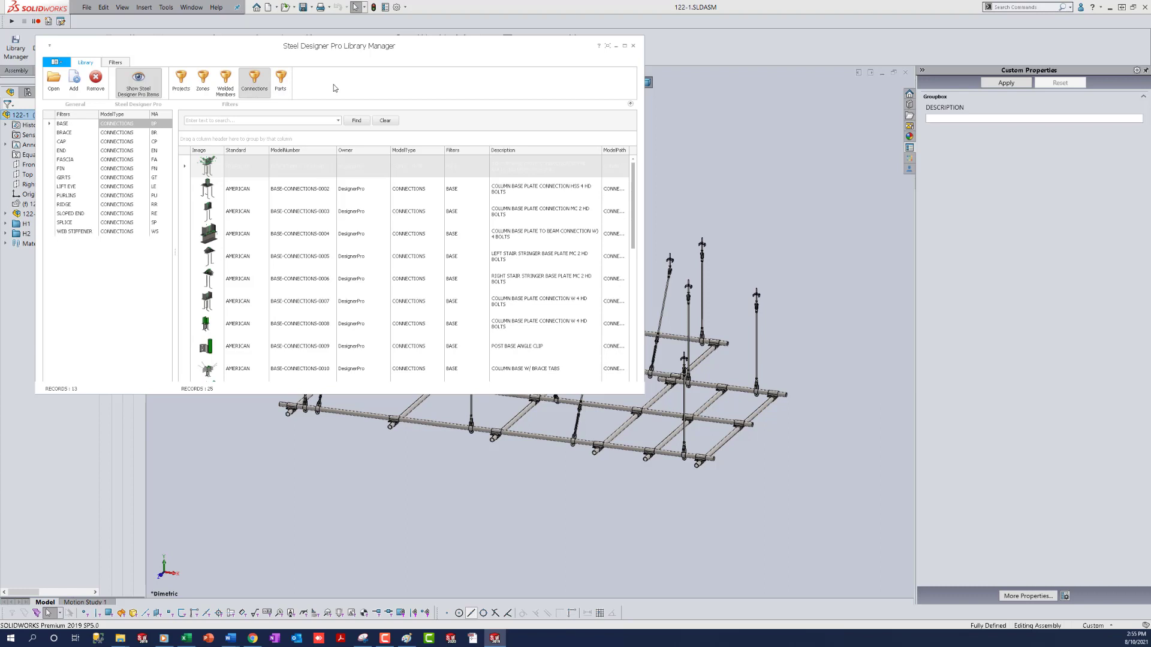
click(227, 82)
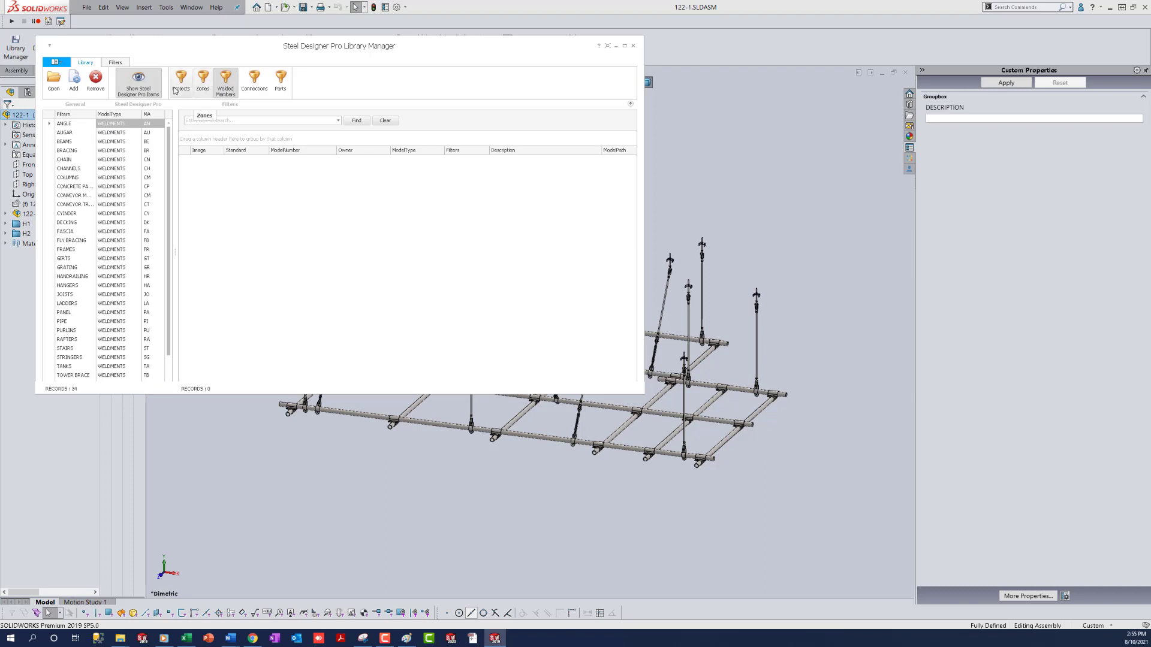
click(202, 84)
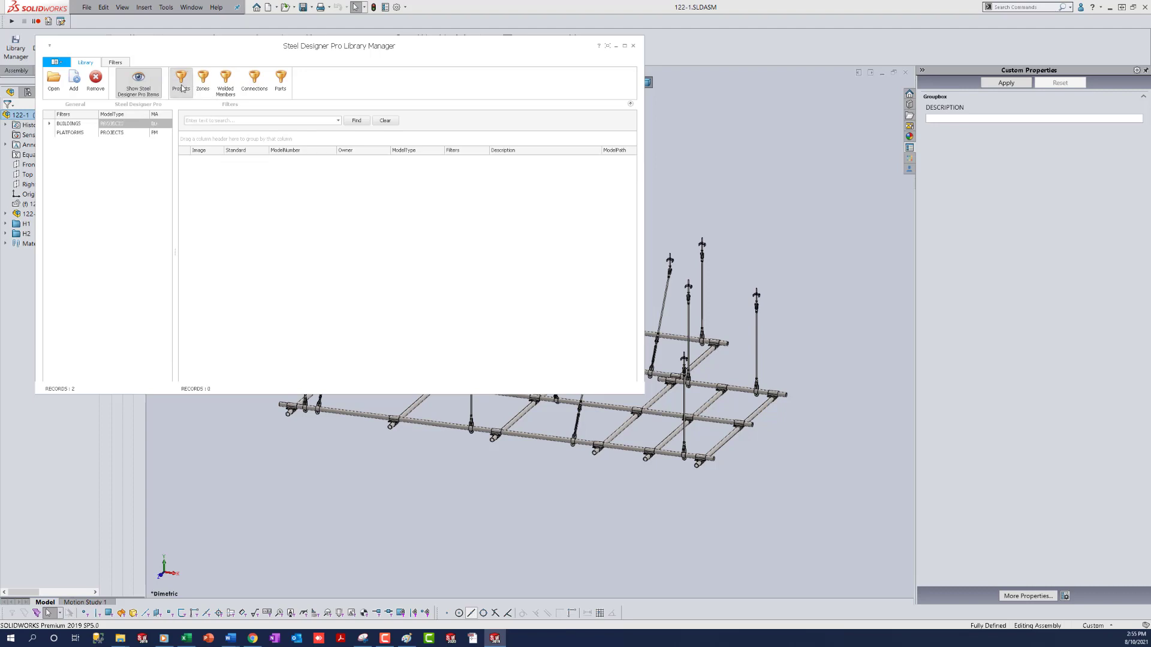
click(202, 84)
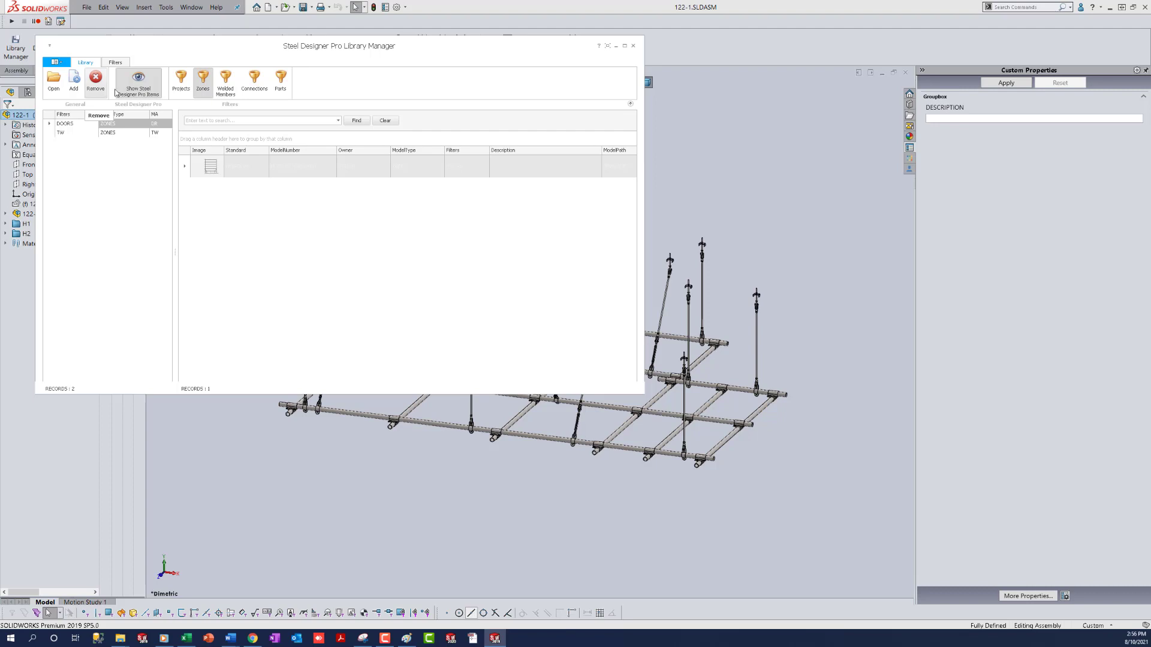
Step: View the filter management options for the zones and welded members categories, then close the Library Manager
click(115, 62)
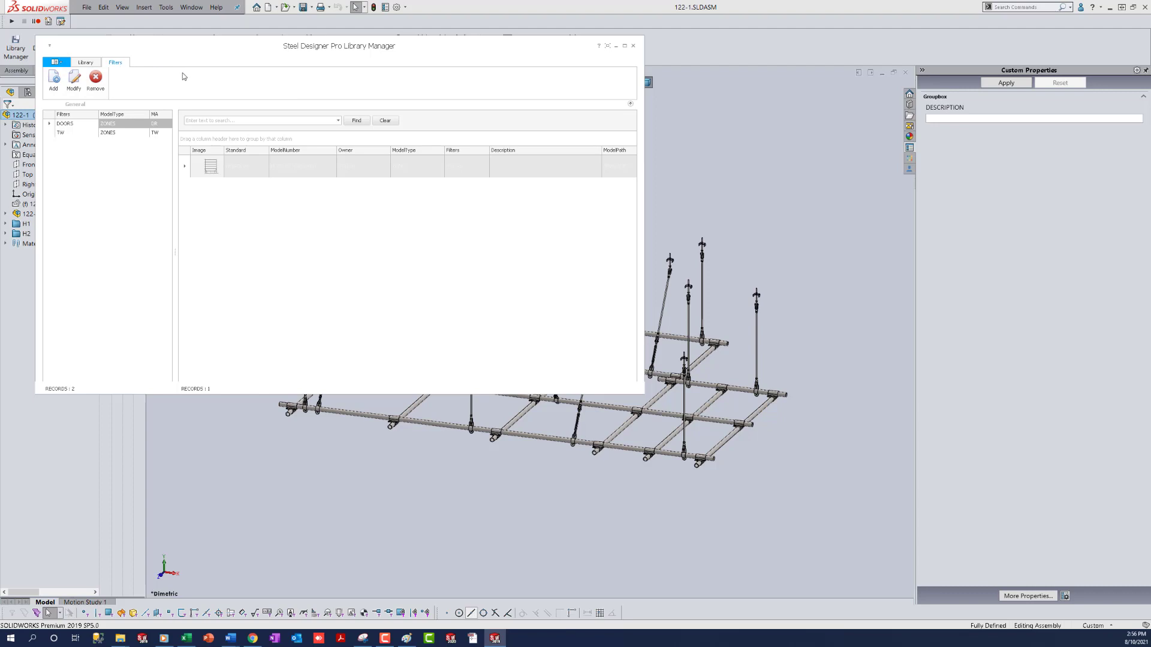
click(90, 63)
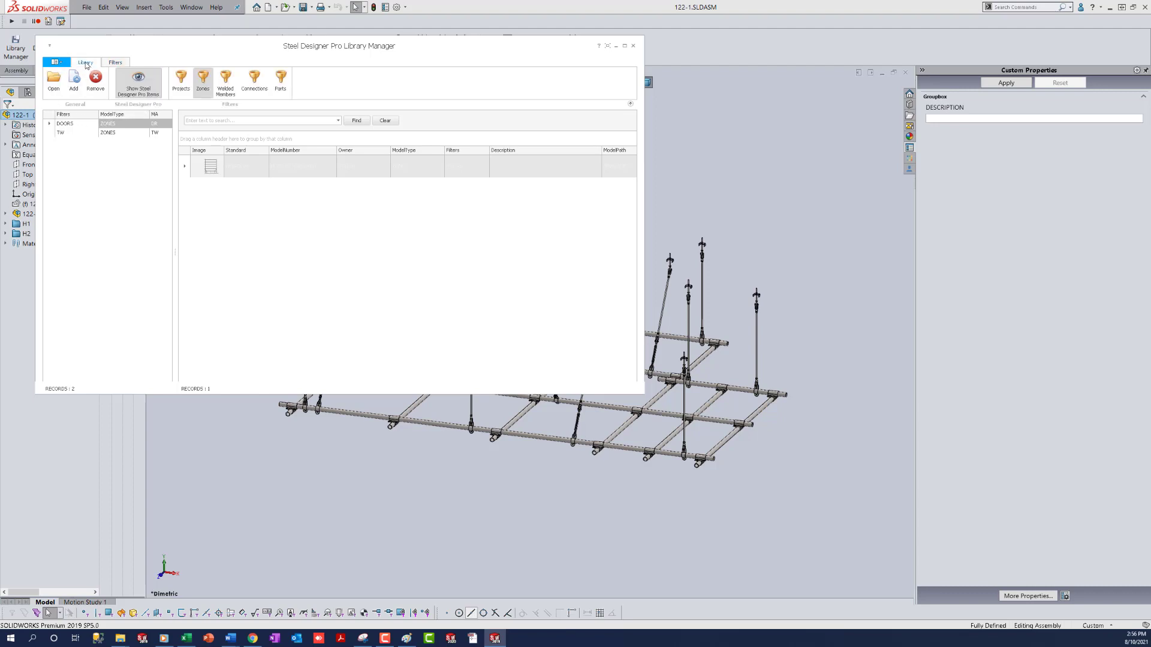
click(225, 81)
click(125, 63)
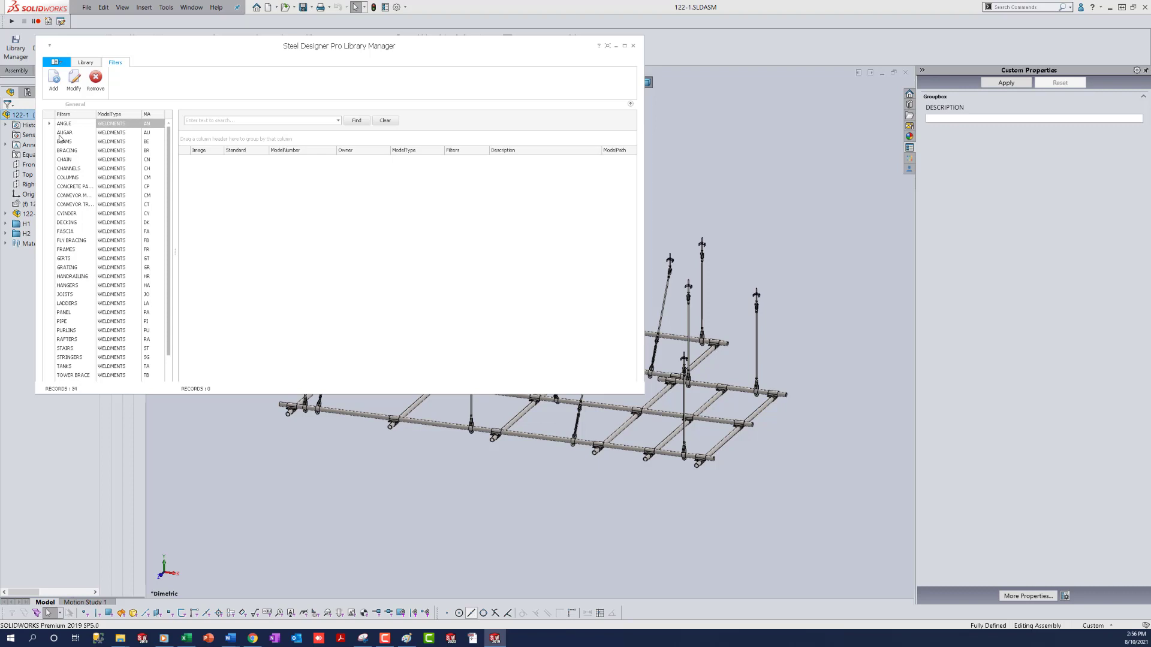
click(634, 47)
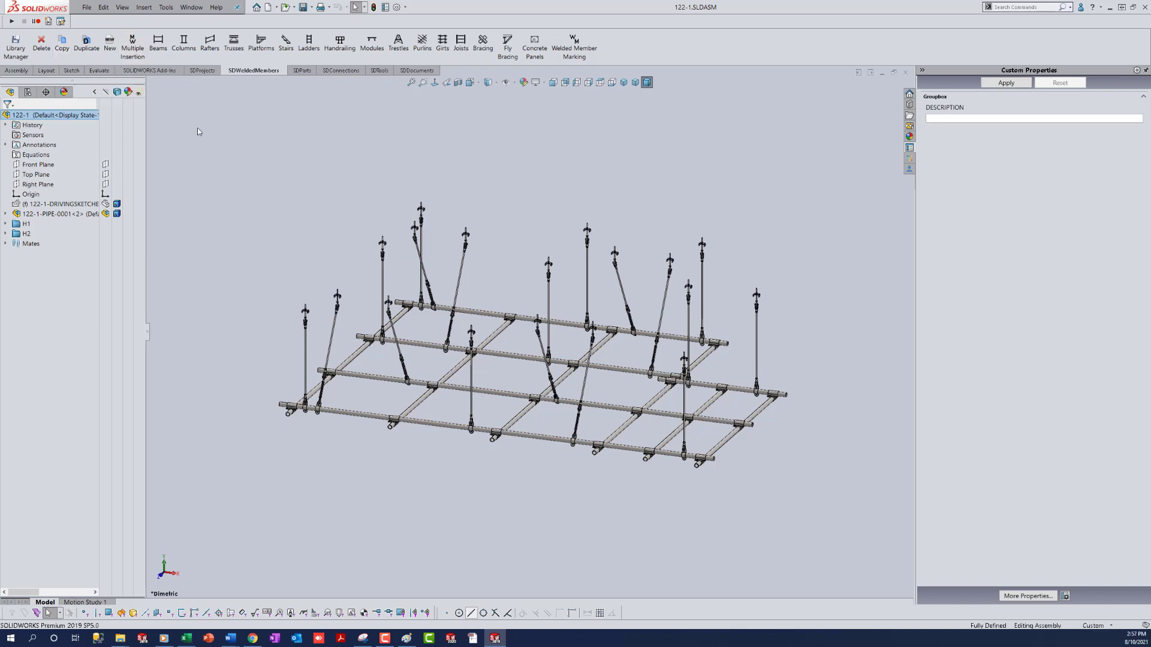
Step: Expand the H1 and H2 hanger folders in the feature tree and widen the tree to show the full component names
click(6, 224)
click(6, 334)
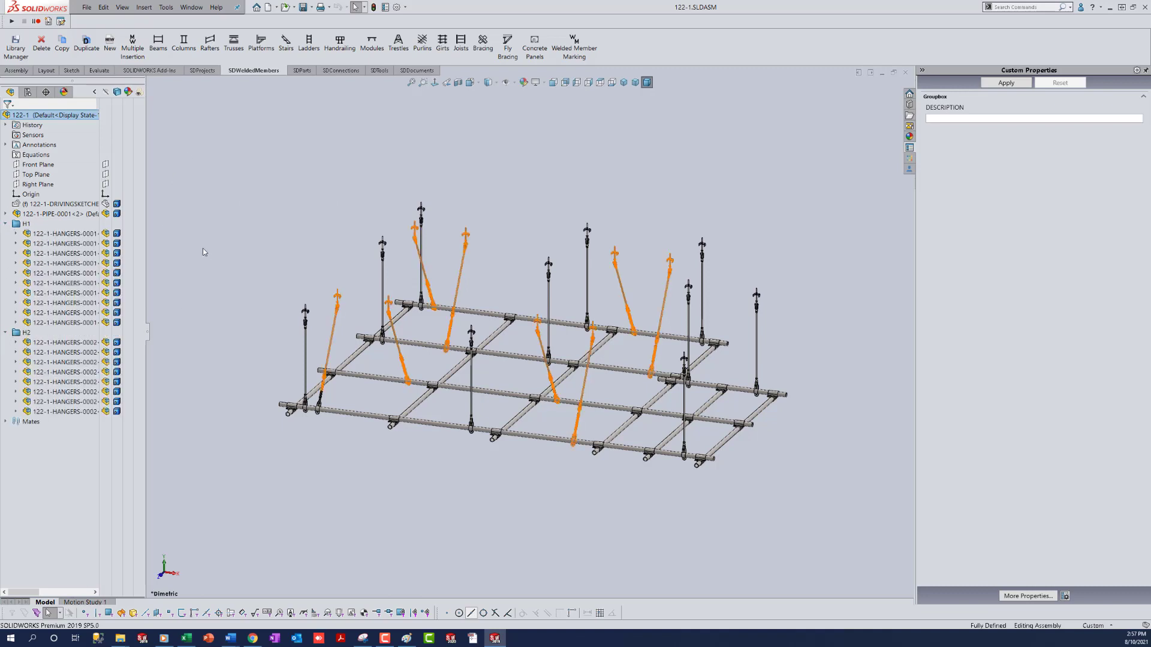
drag(145, 340, 184, 340)
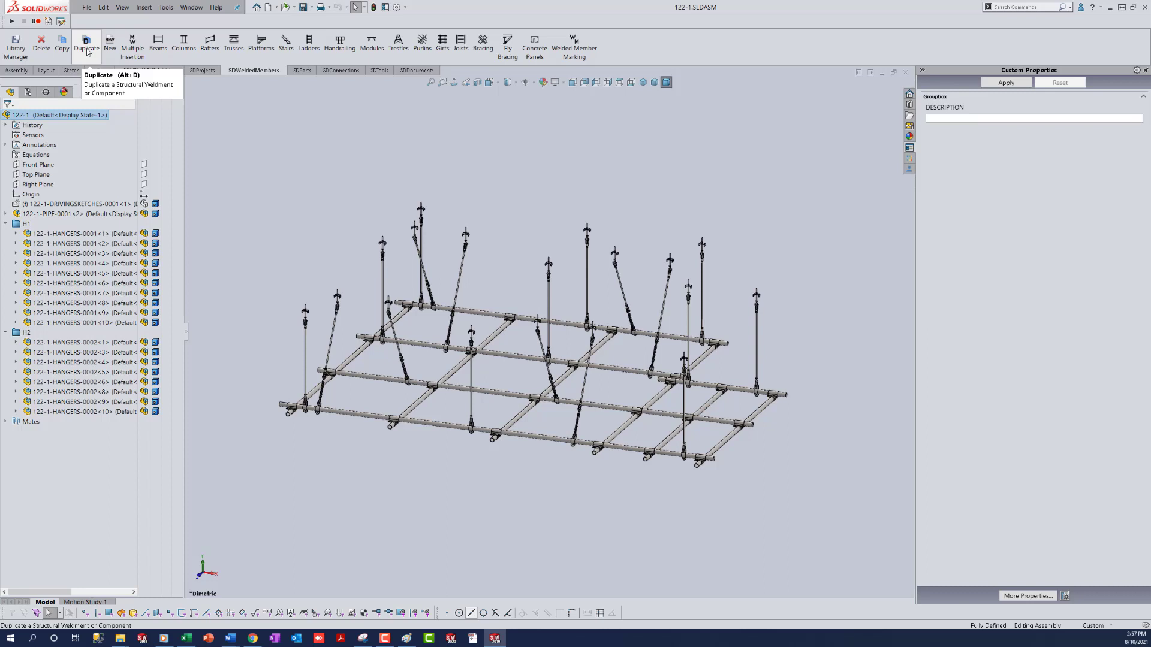
Step: View the Multiple Insertion options for welded members and close the window without inserting anything
click(139, 48)
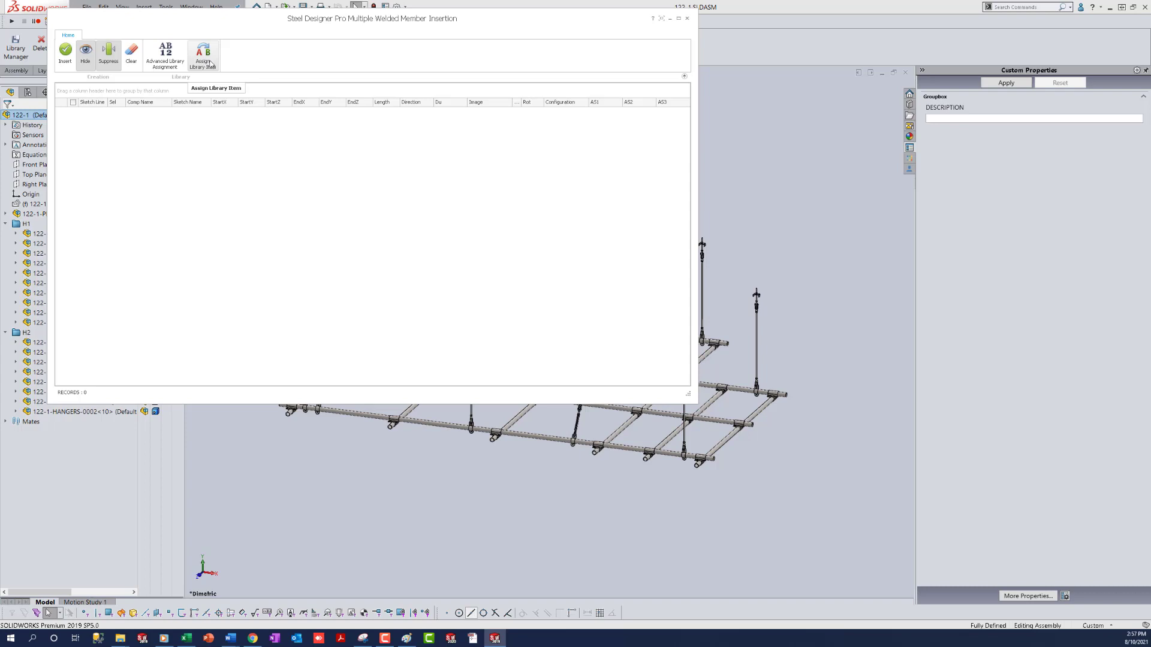
click(688, 19)
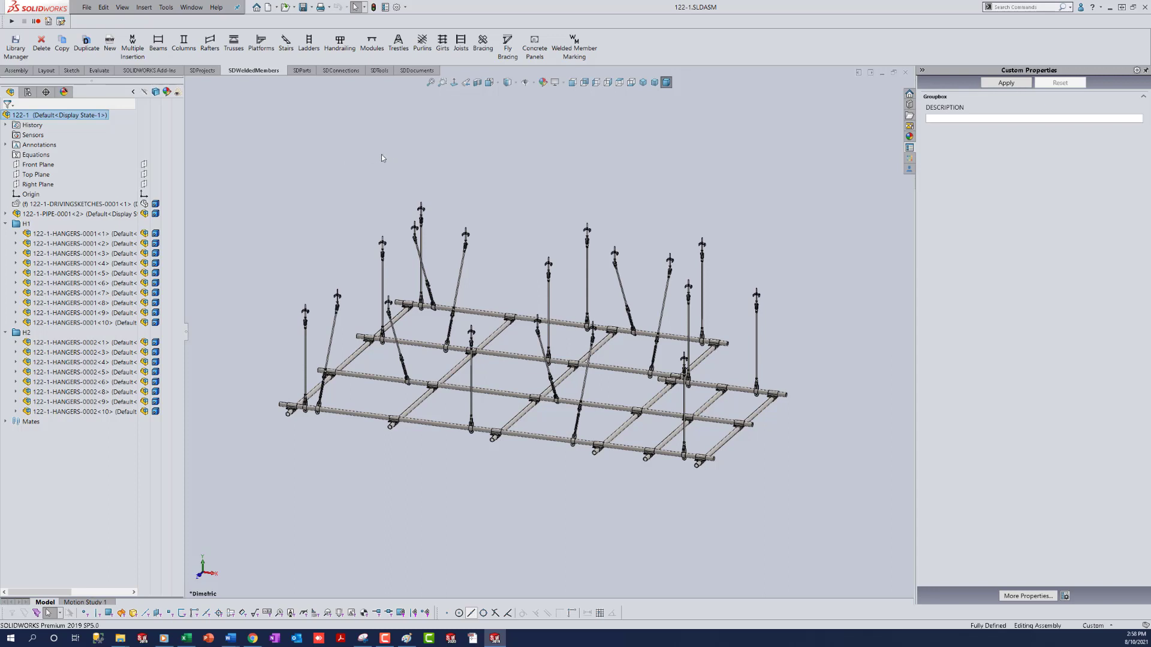
Step: Start inserting a beam, browse the PIPE items in its welded member library, and cancel without inserting a member
click(156, 48)
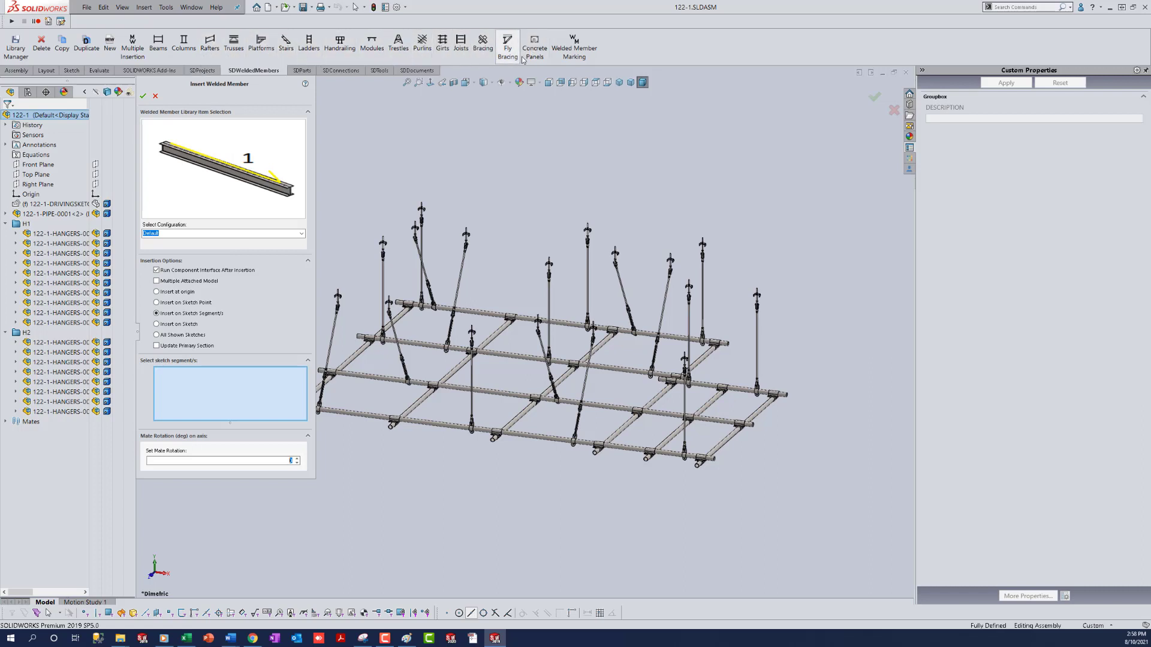
click(201, 157)
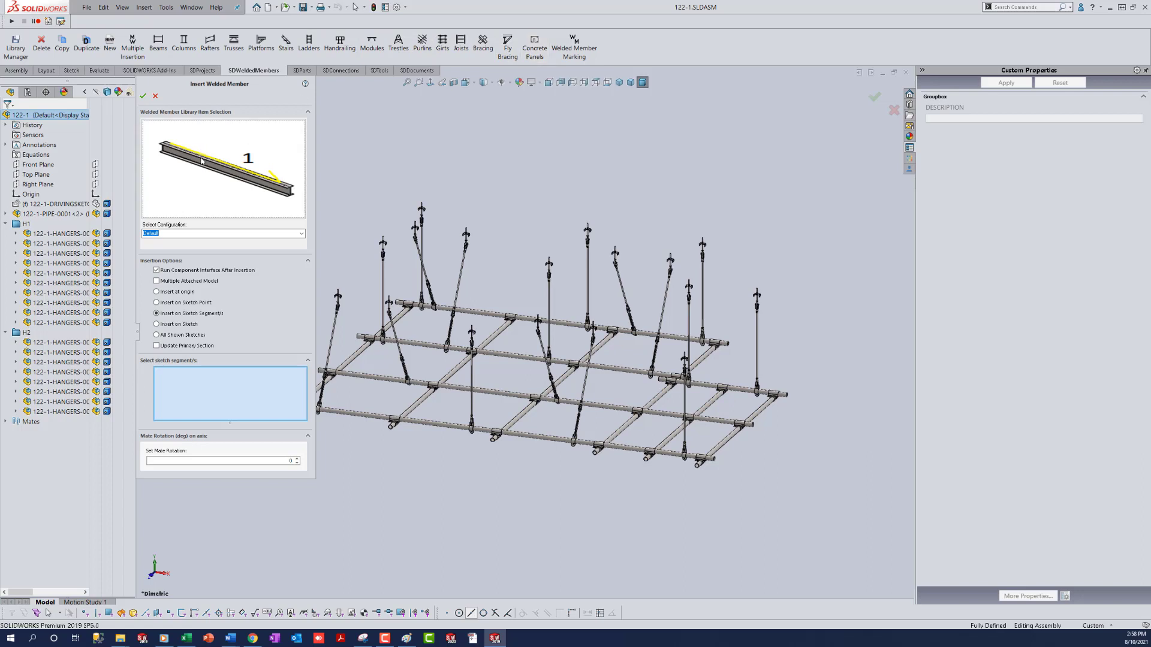
click(203, 162)
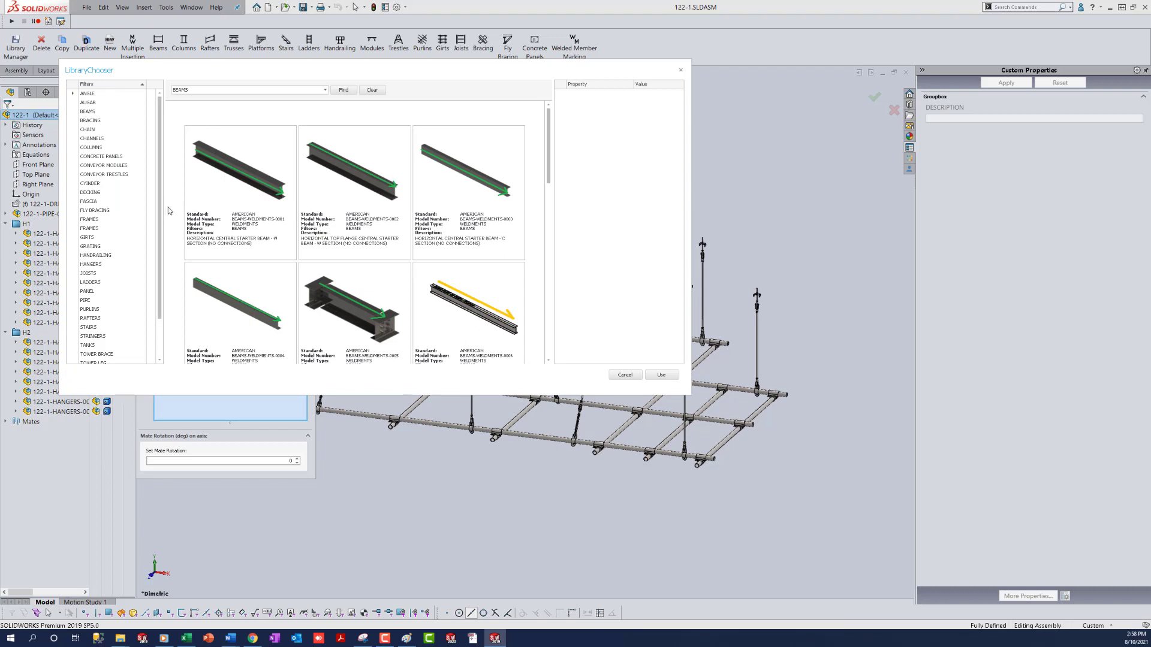
click(85, 301)
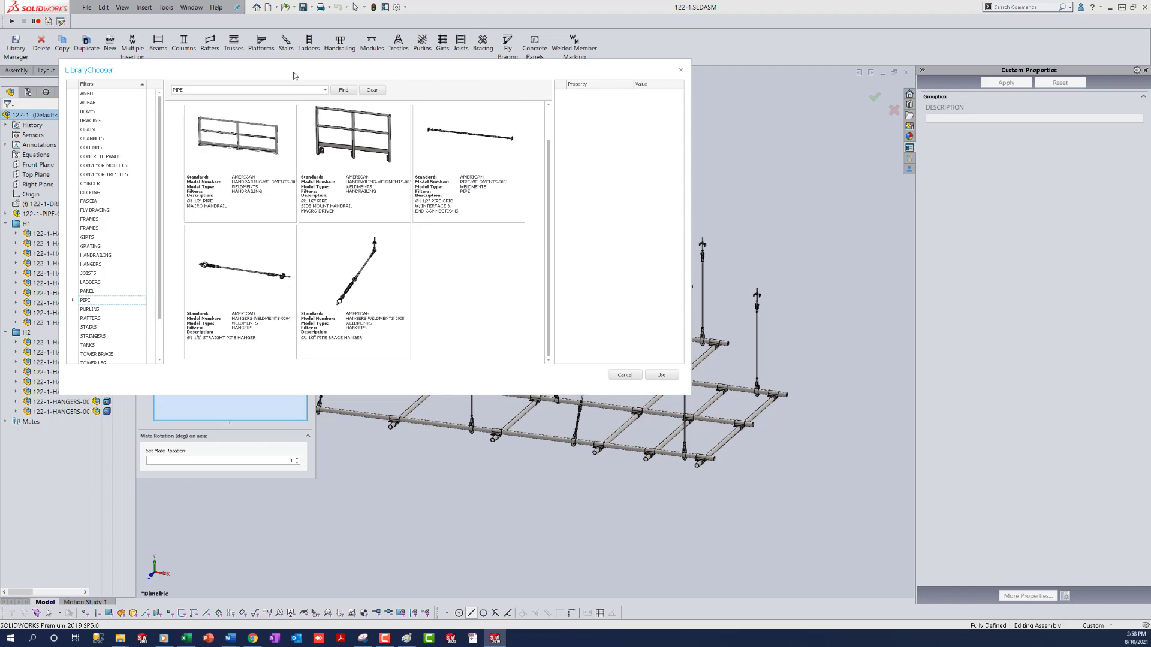
click(637, 377)
click(155, 97)
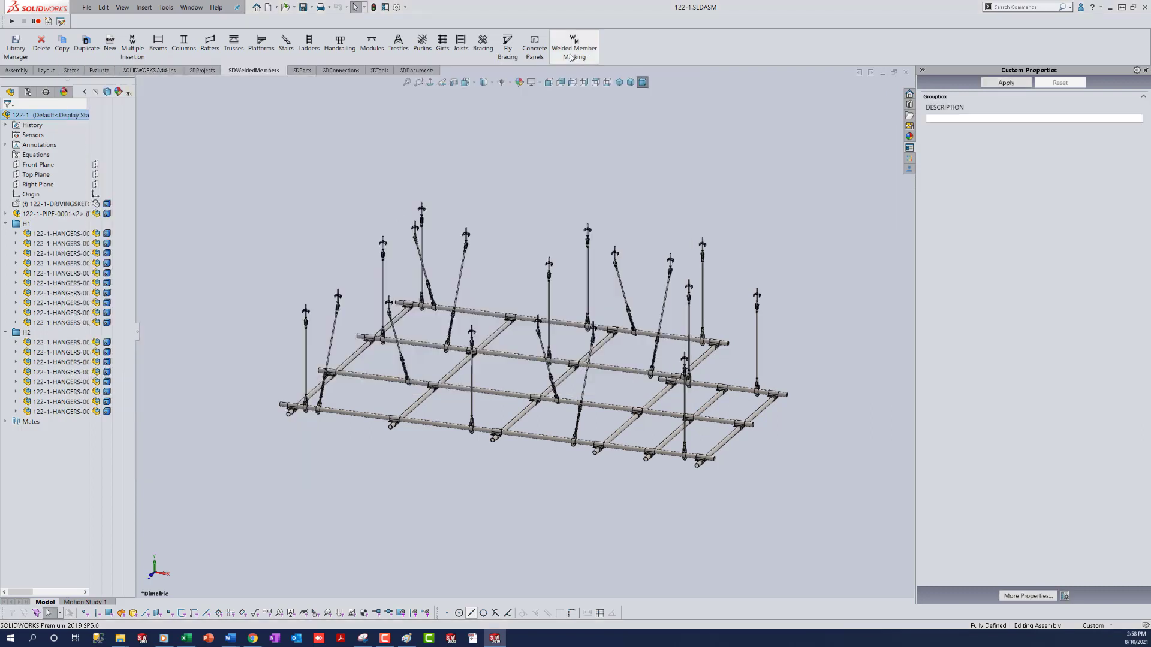
Step: Show the consolidation lists of components and welded members, and try the Update Part Custom Properties tool on the open assembly
click(910, 158)
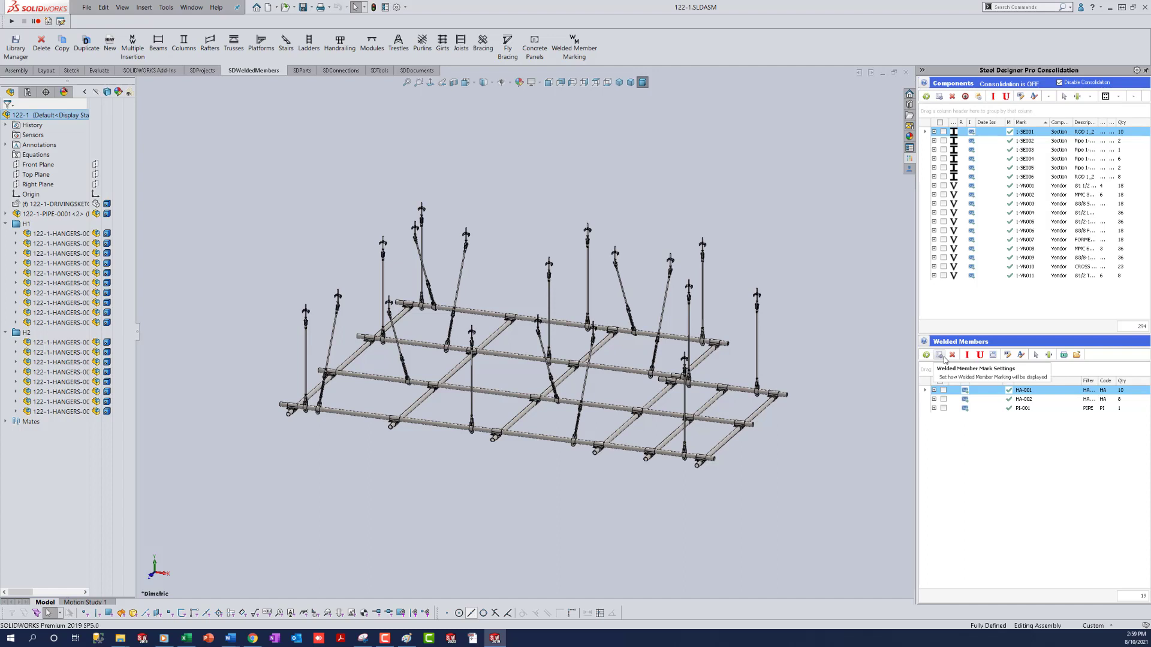
click(302, 71)
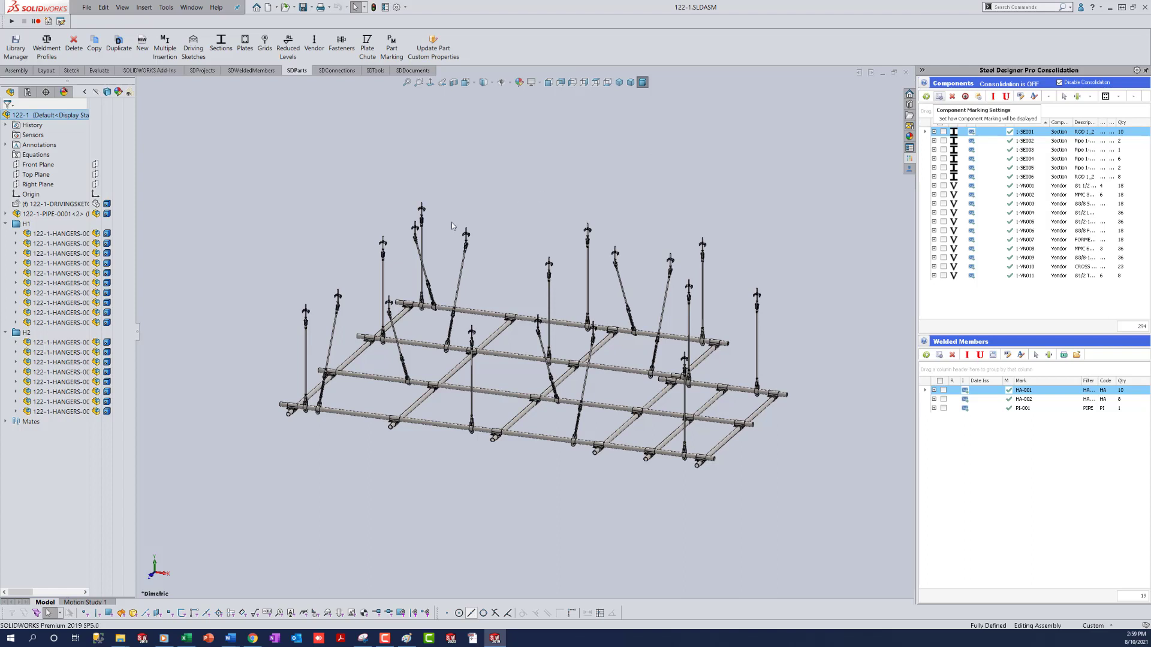
click(434, 53)
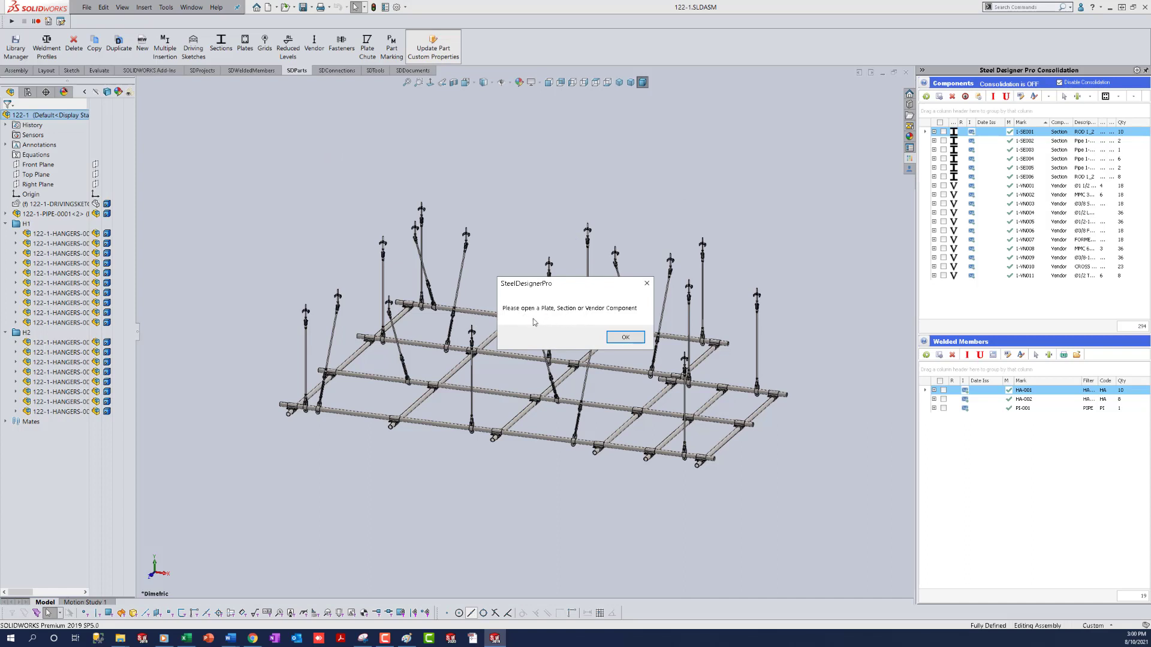
click(626, 338)
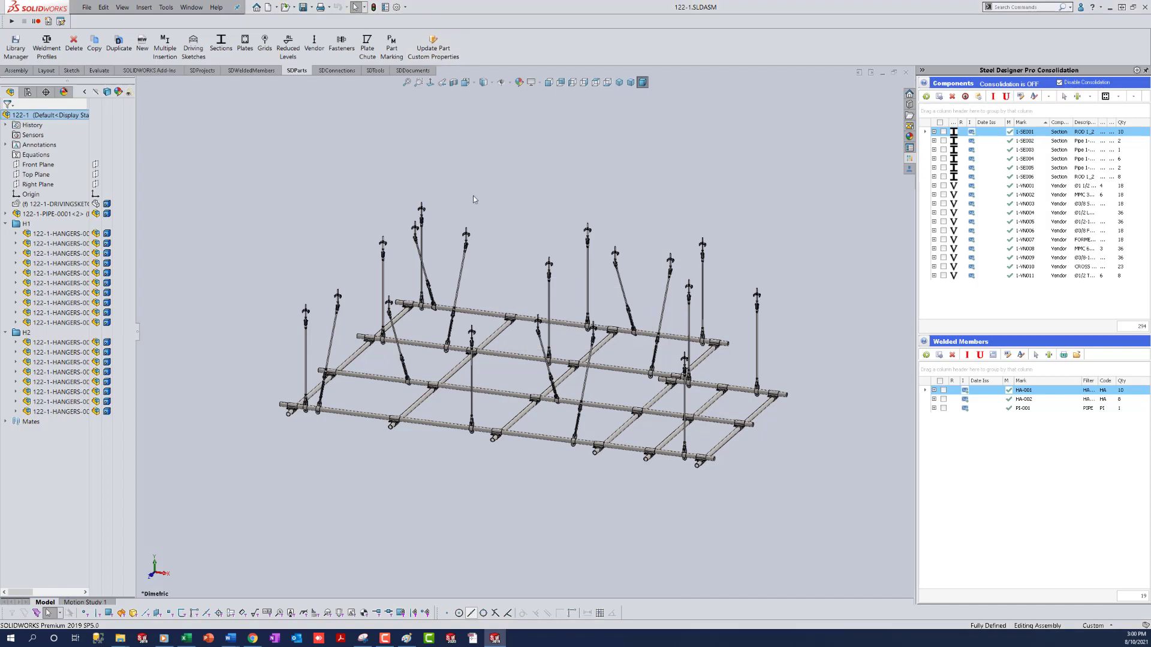
Step: Start inserting a Base connection, browse the SPLICE items in the connection library, and cancel without inserting anything
click(328, 72)
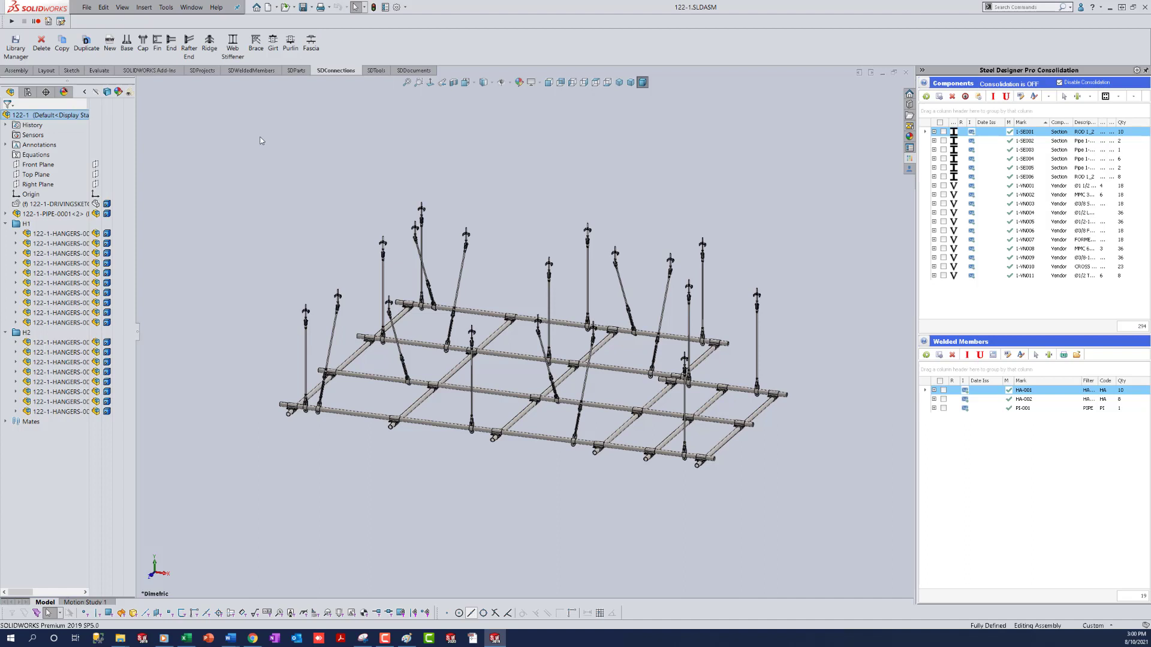
click(156, 43)
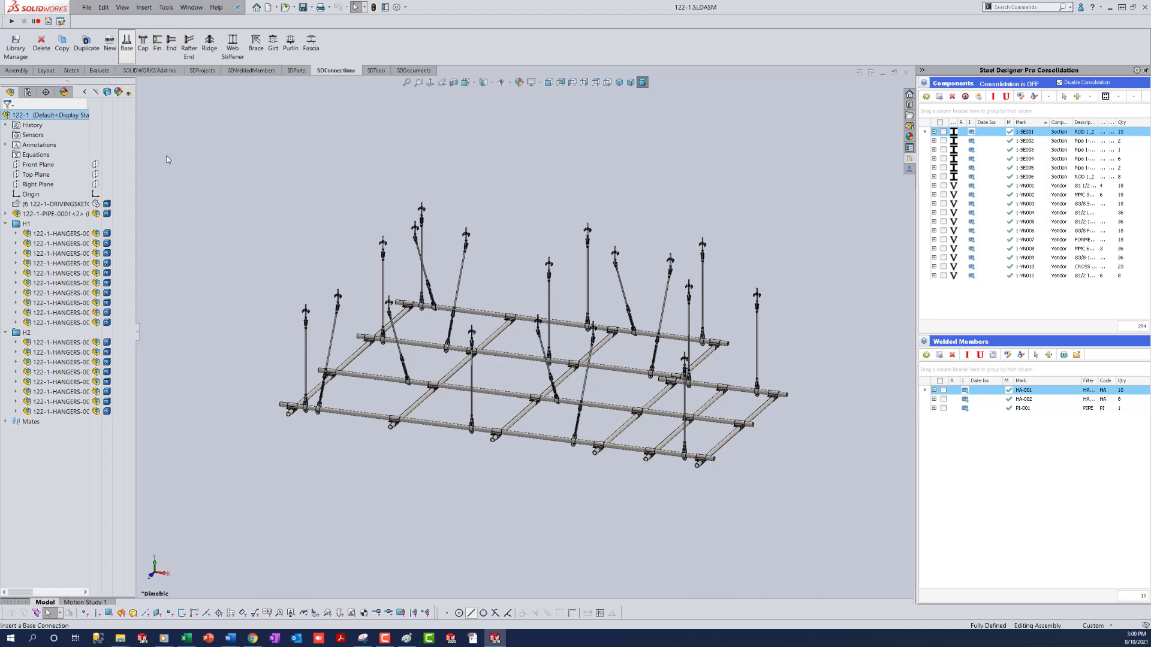
click(211, 164)
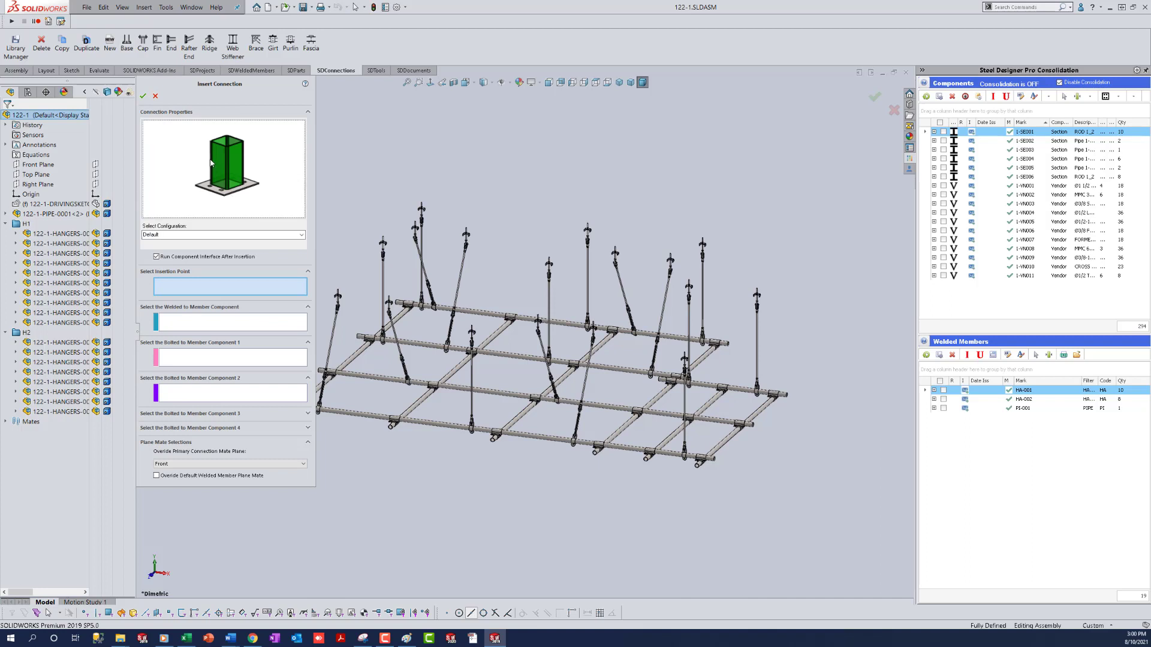
click(211, 162)
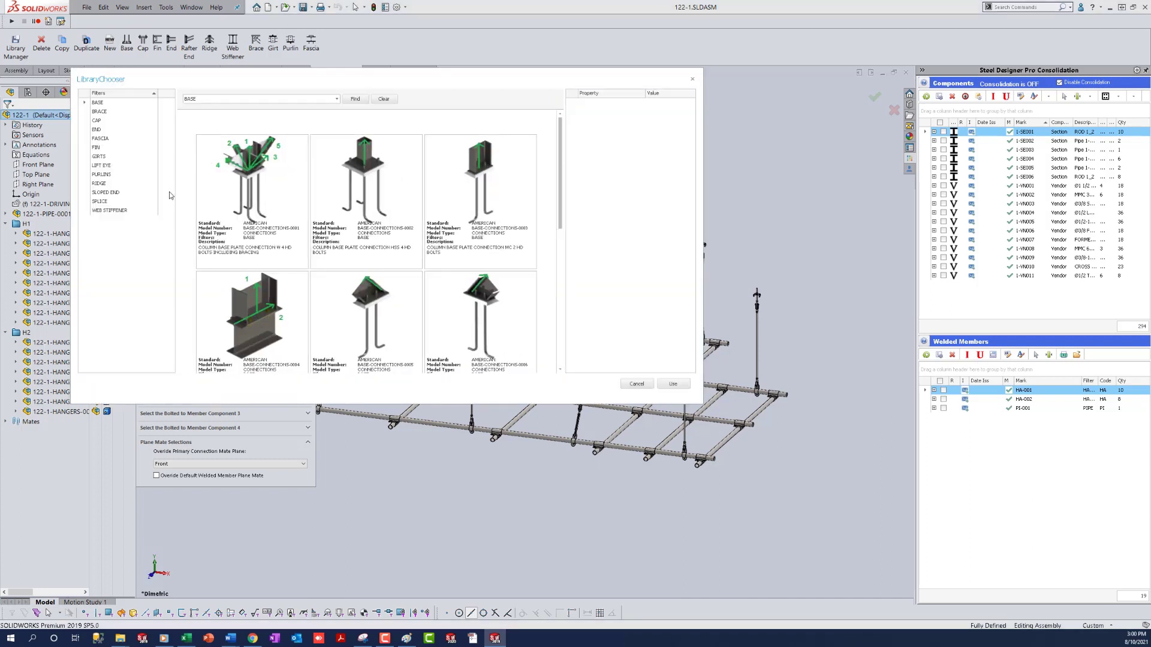
click(100, 202)
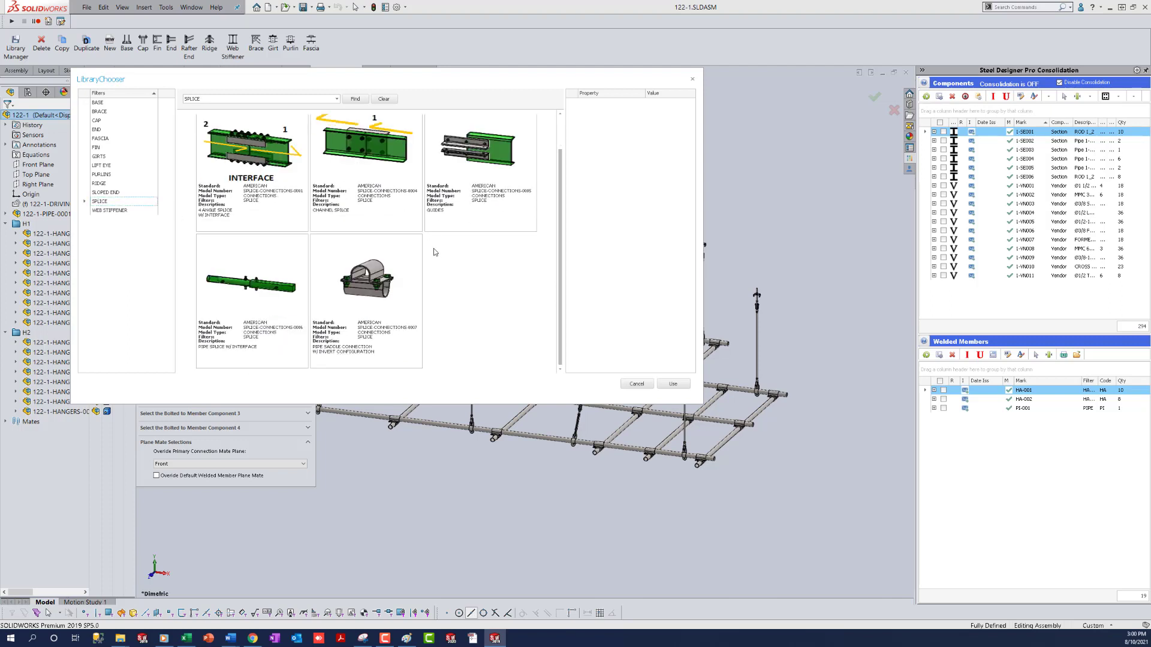
click(635, 385)
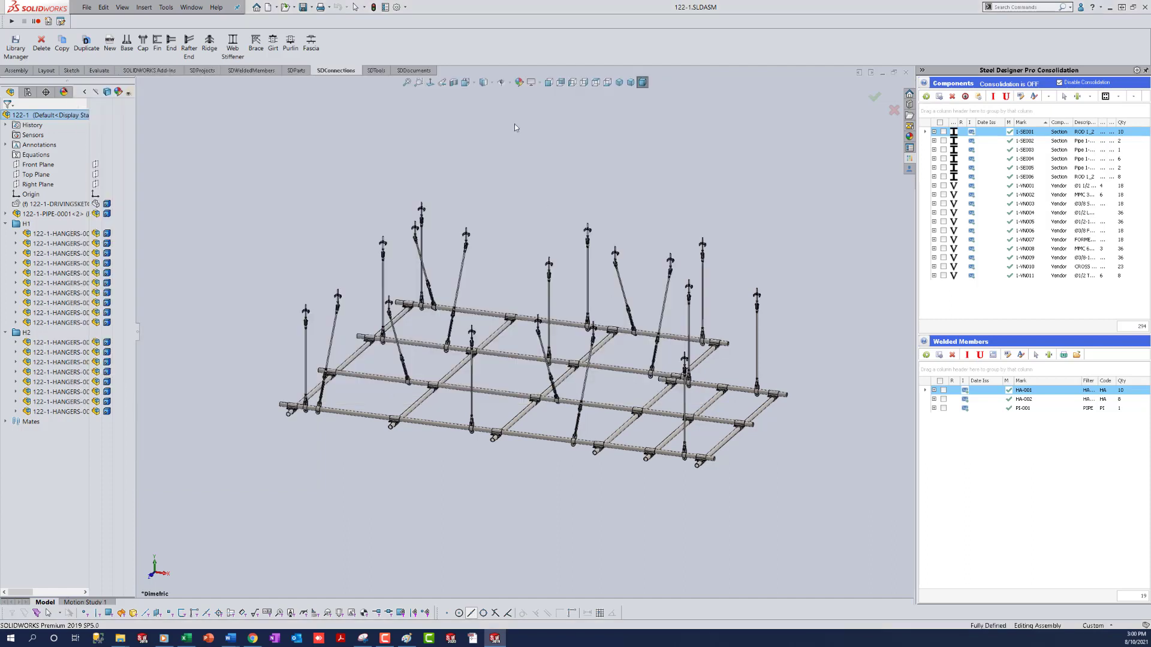
Step: Import the assembly's files into Batch Custom Property Edit and group them by FileType
click(375, 71)
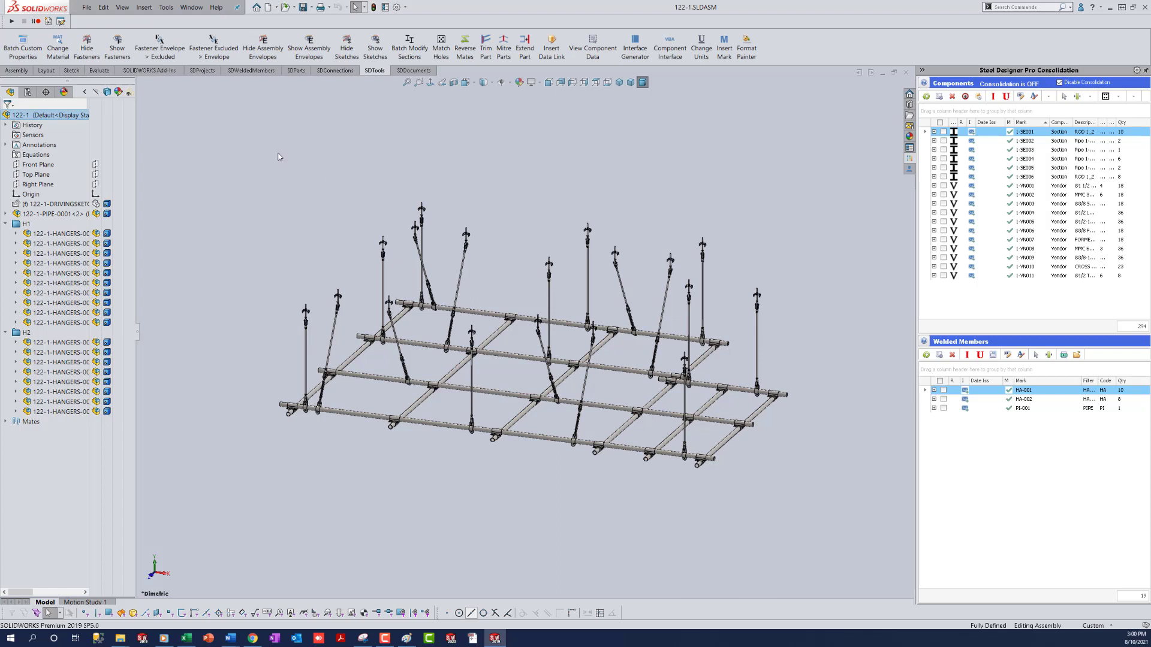
click(13, 55)
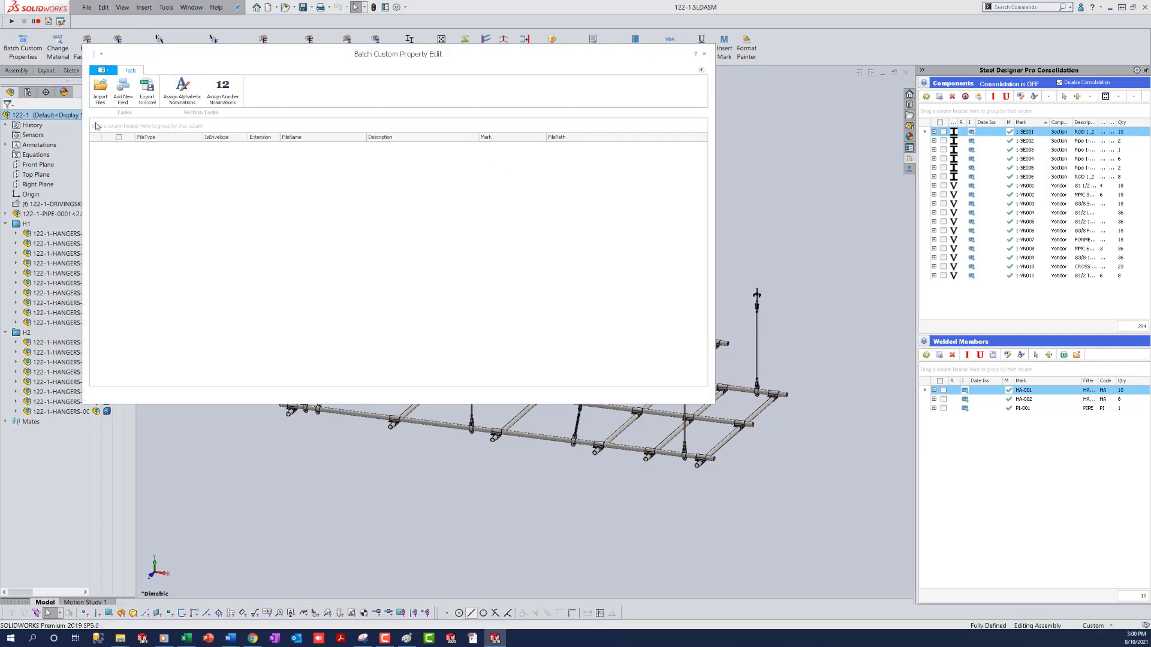
click(100, 90)
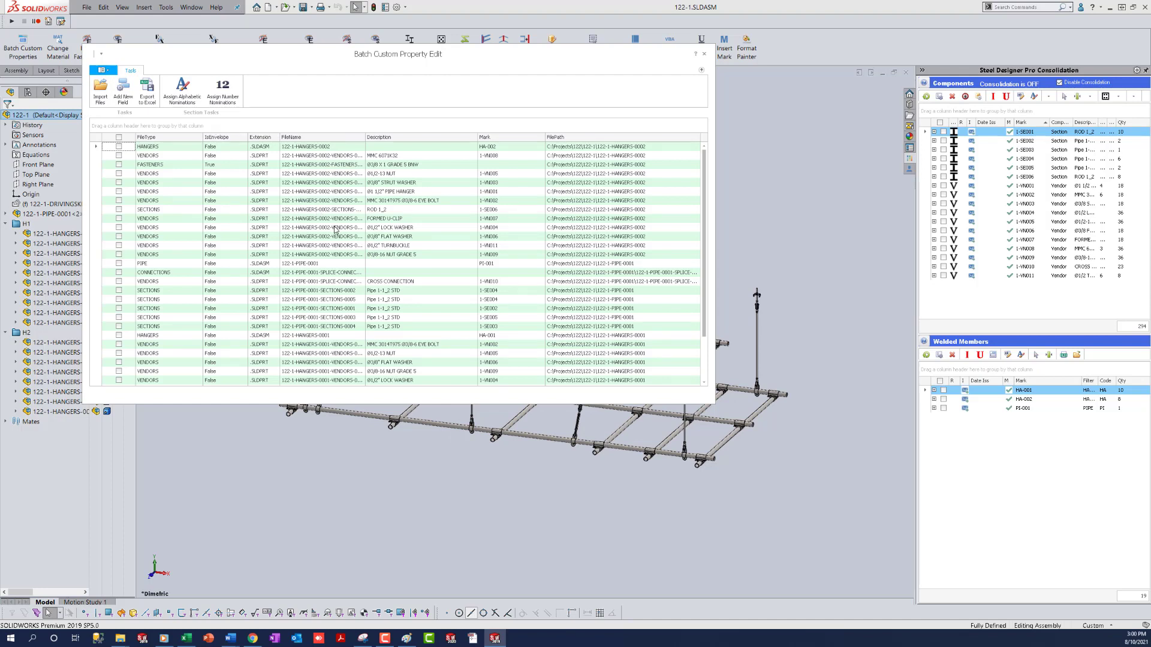
drag(155, 137, 145, 127)
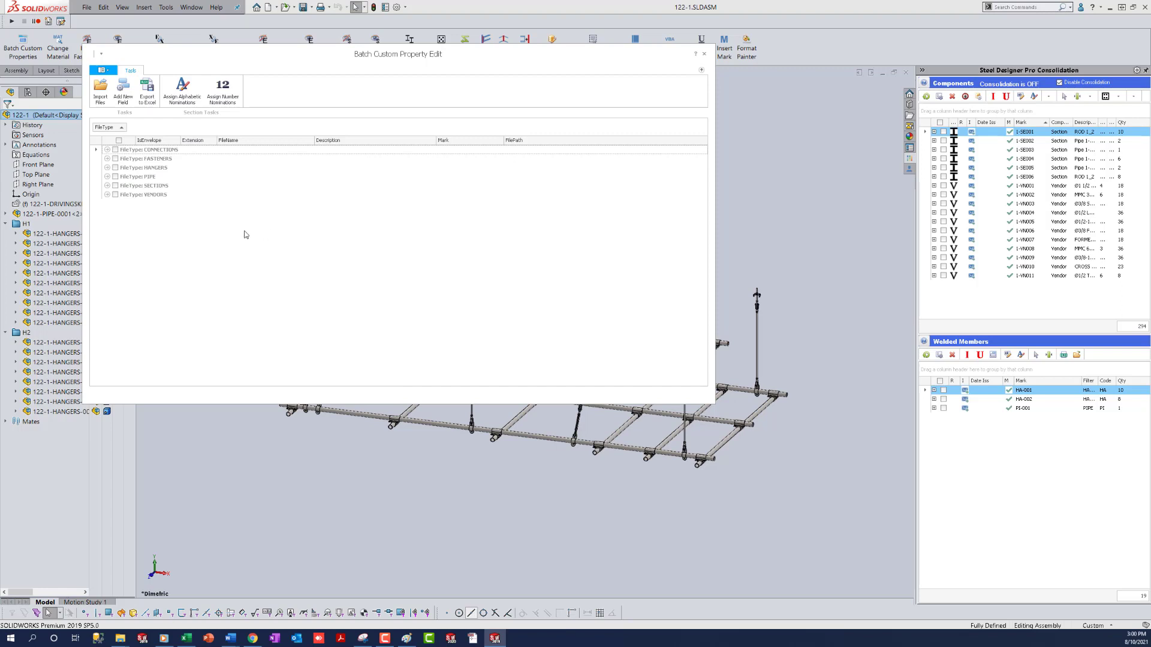
Step: Review the files in the PIPE group, collapse it, and expand the SECTIONS group
click(110, 177)
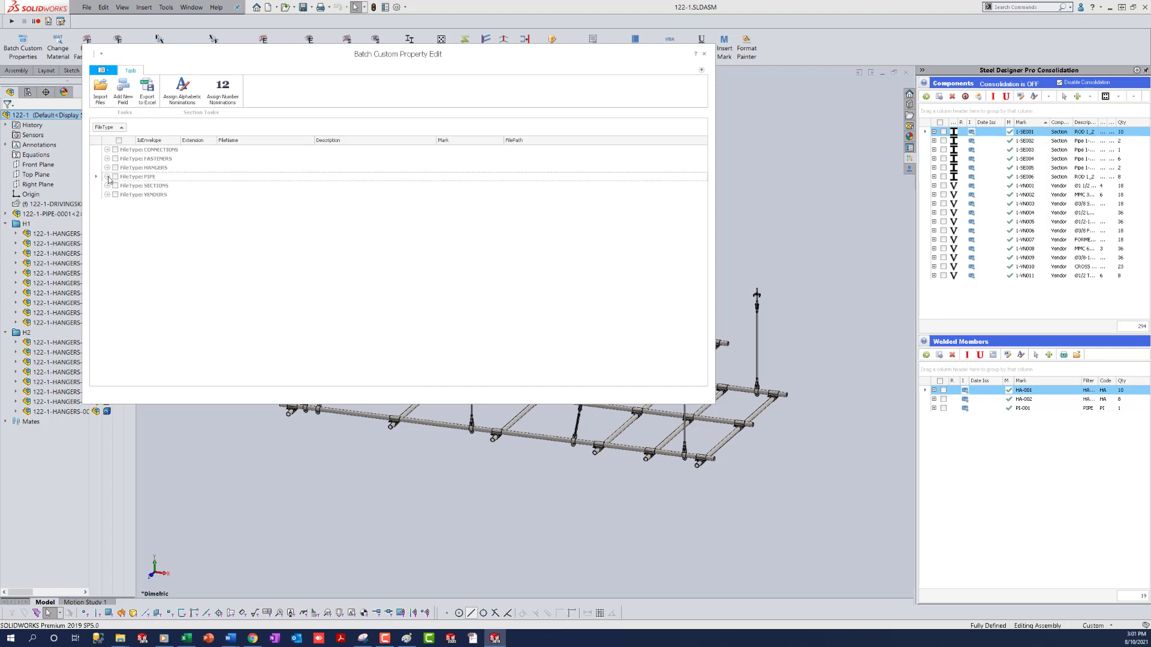
click(108, 178)
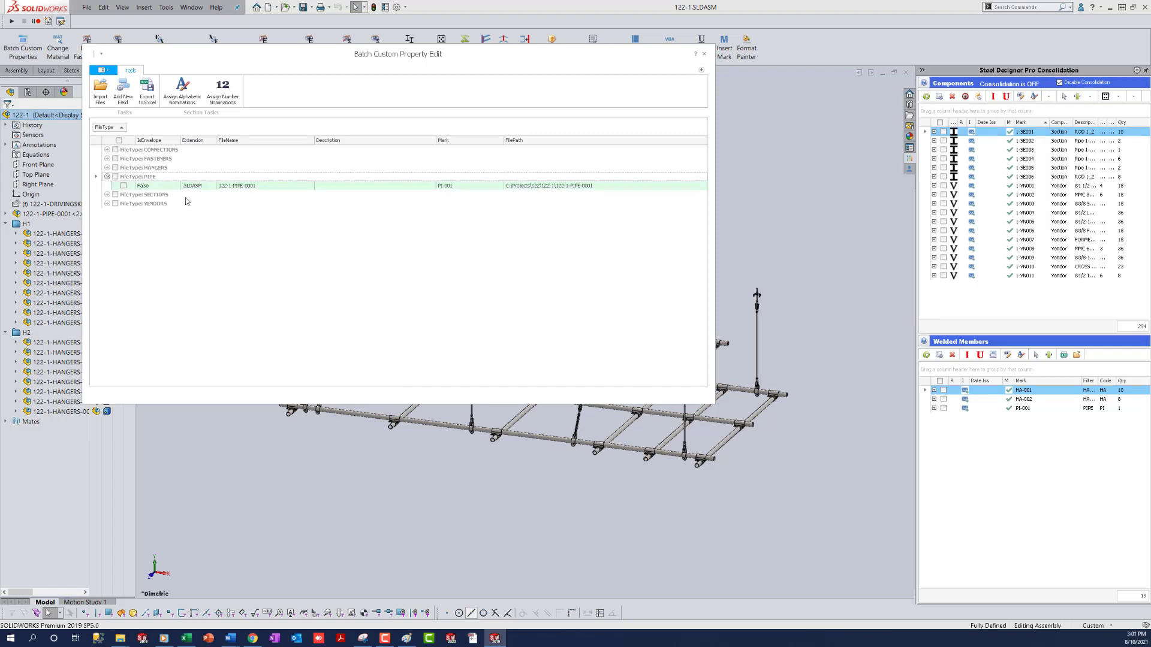
click(108, 178)
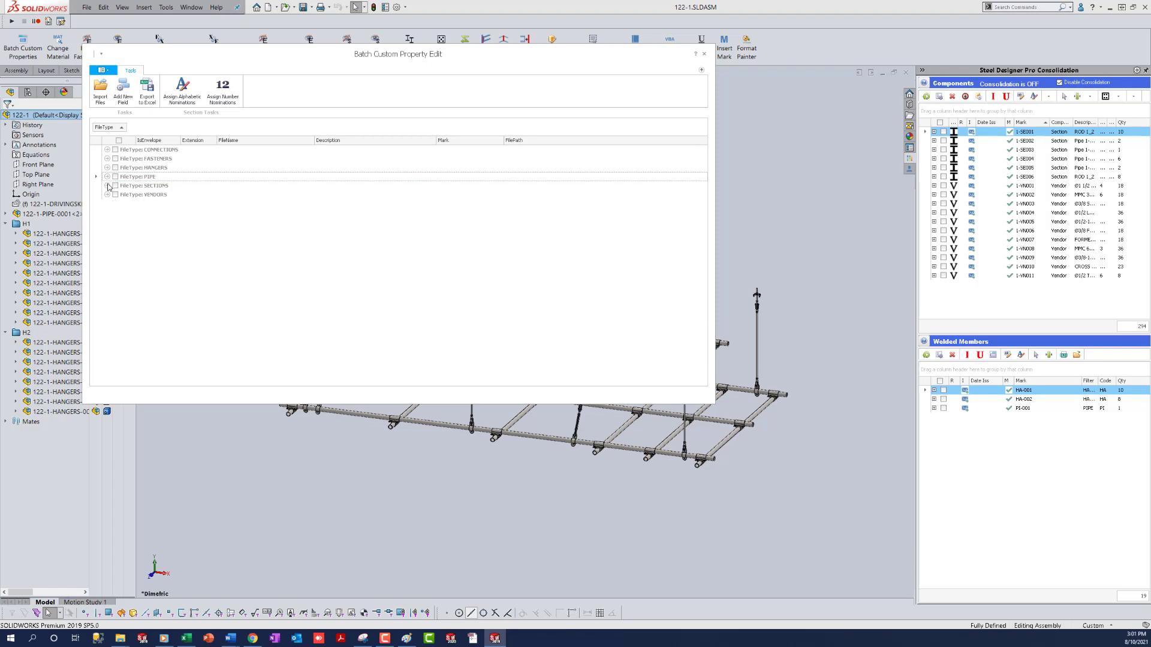
click(108, 186)
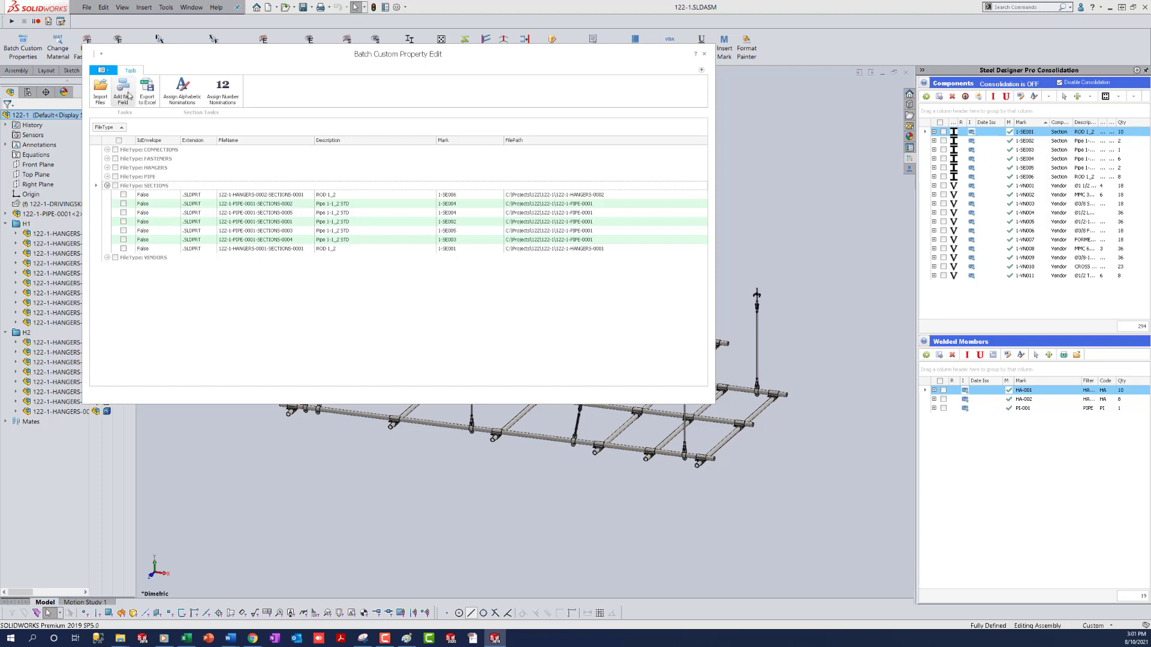
Step: Select the two ROD 1_2 hanger sections, view the new field form, and close the batch editor without adding a field
click(123, 195)
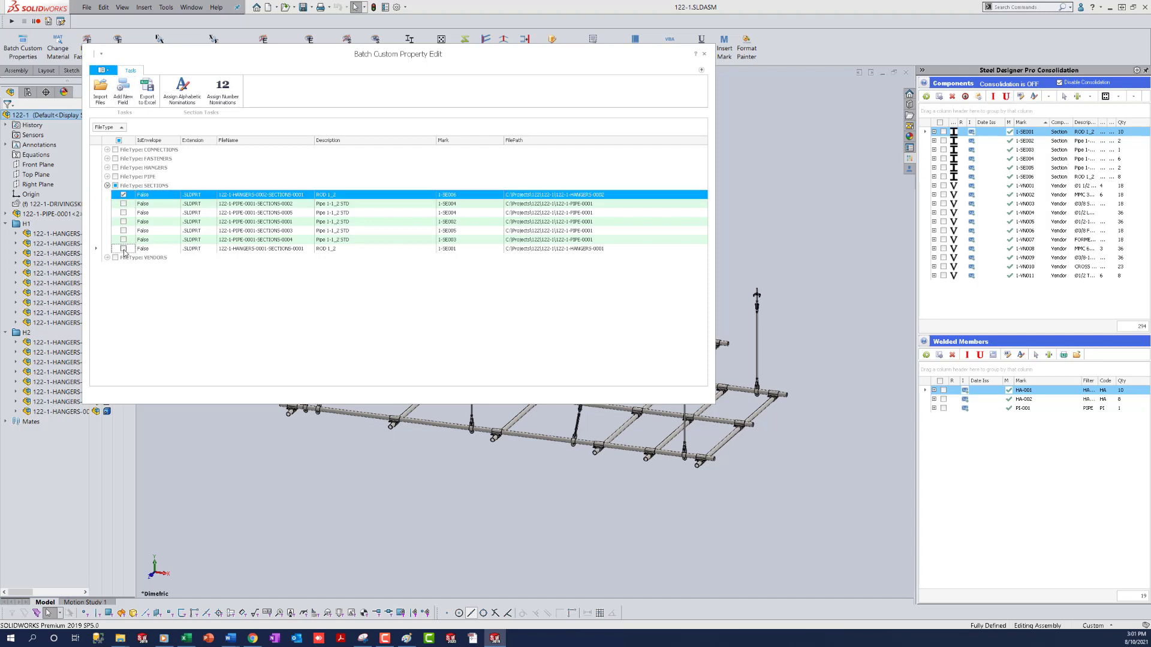
click(124, 248)
click(120, 97)
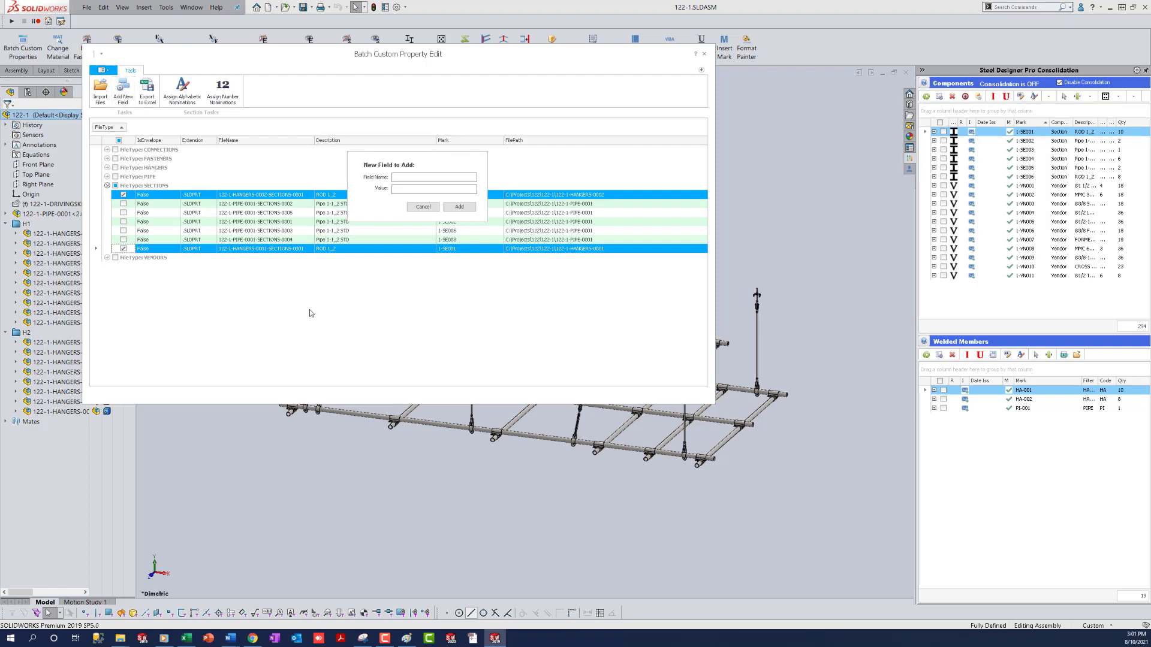
click(421, 177)
click(417, 207)
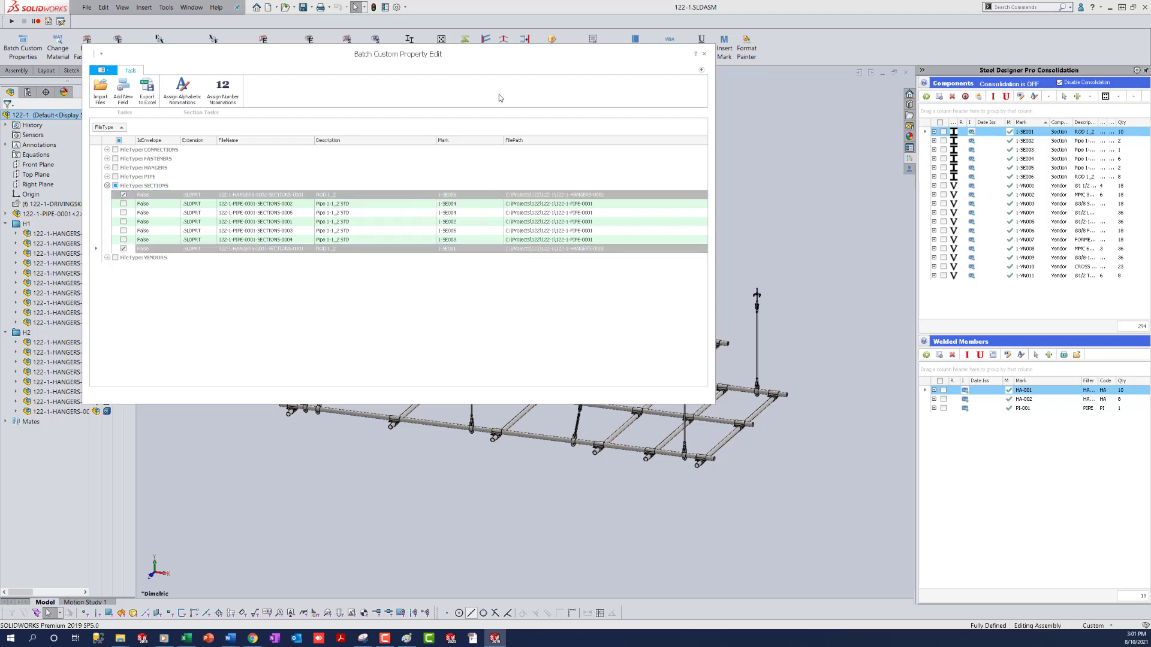
click(705, 54)
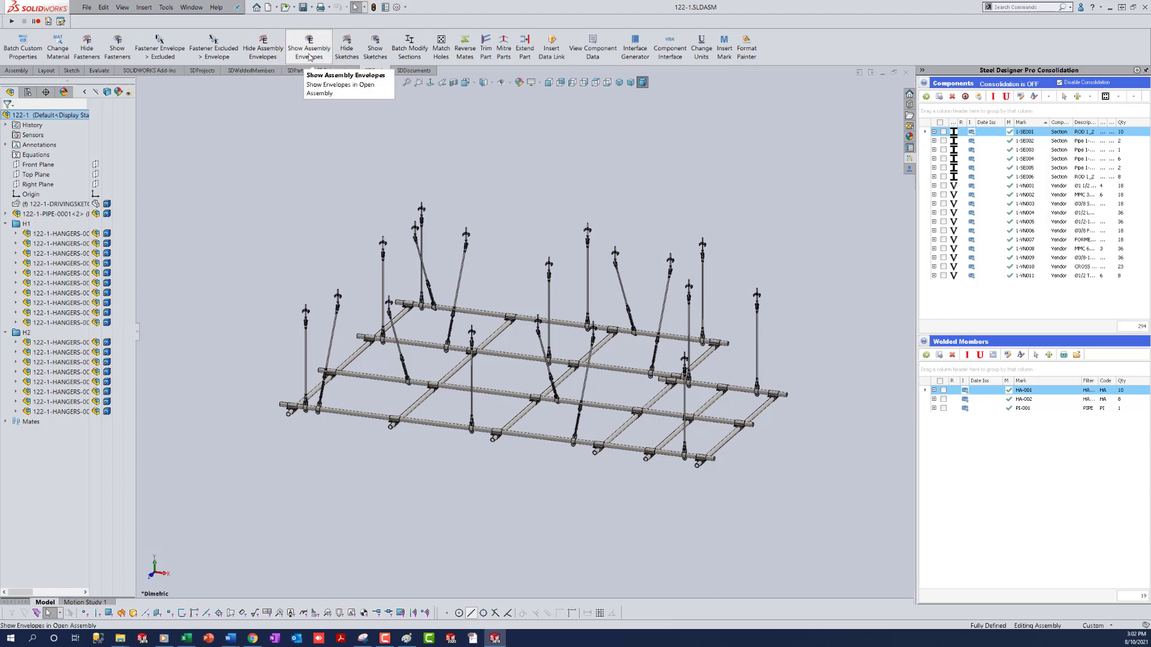
Step: View the sketch types offered by the Hide Sketches tool and cancel without hiding any
click(348, 53)
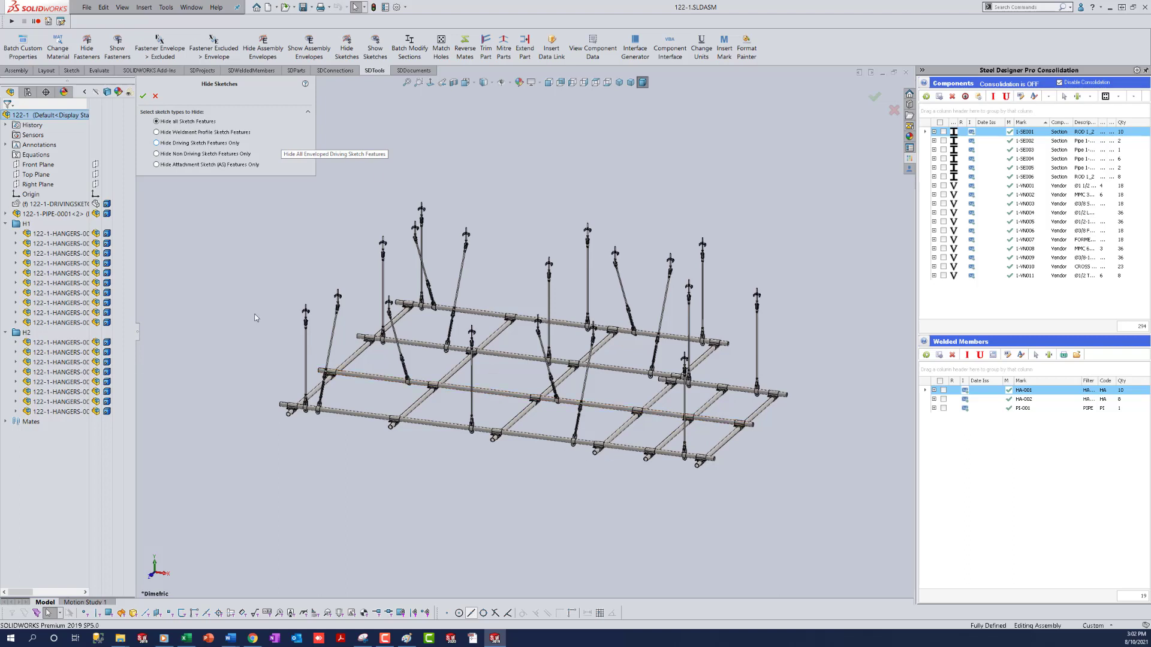
click(156, 96)
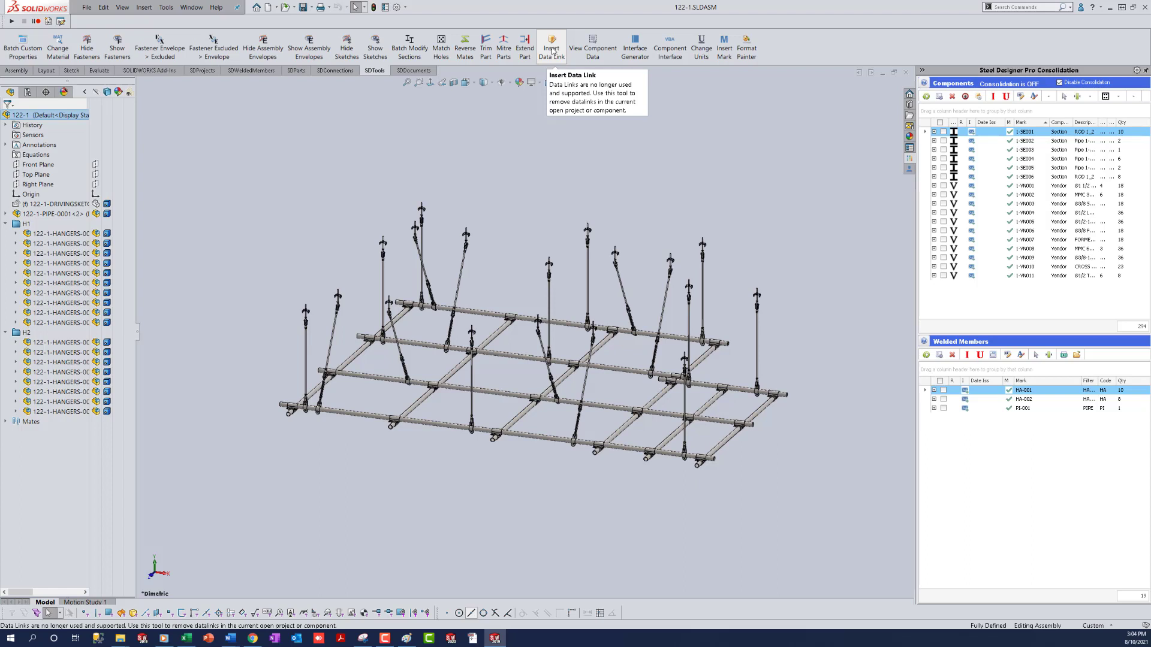
Step: View the component data and custom properties of the rear long pipe, restore the consolidation lists, and hide the component data
click(678, 337)
click(574, 47)
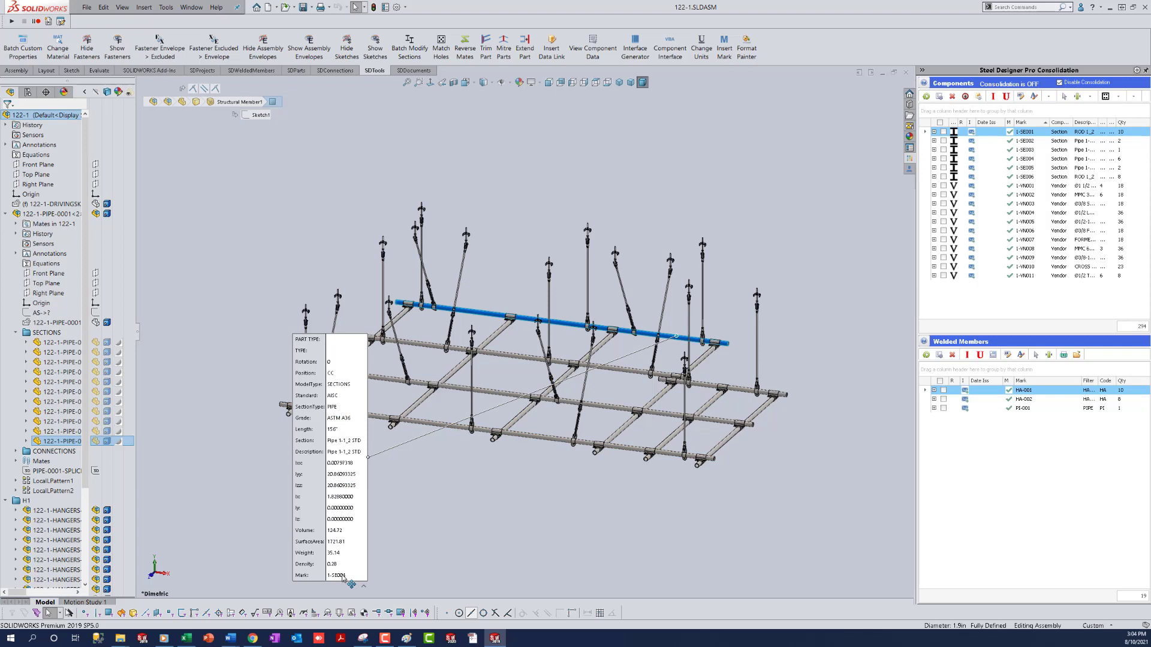
click(910, 148)
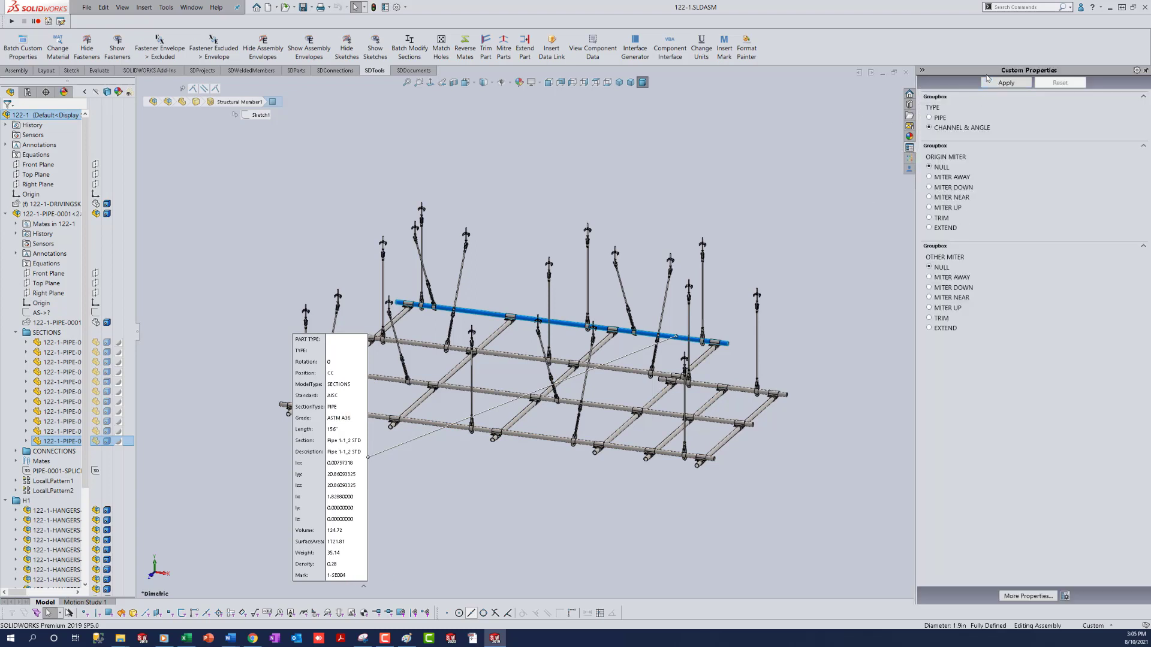
click(910, 159)
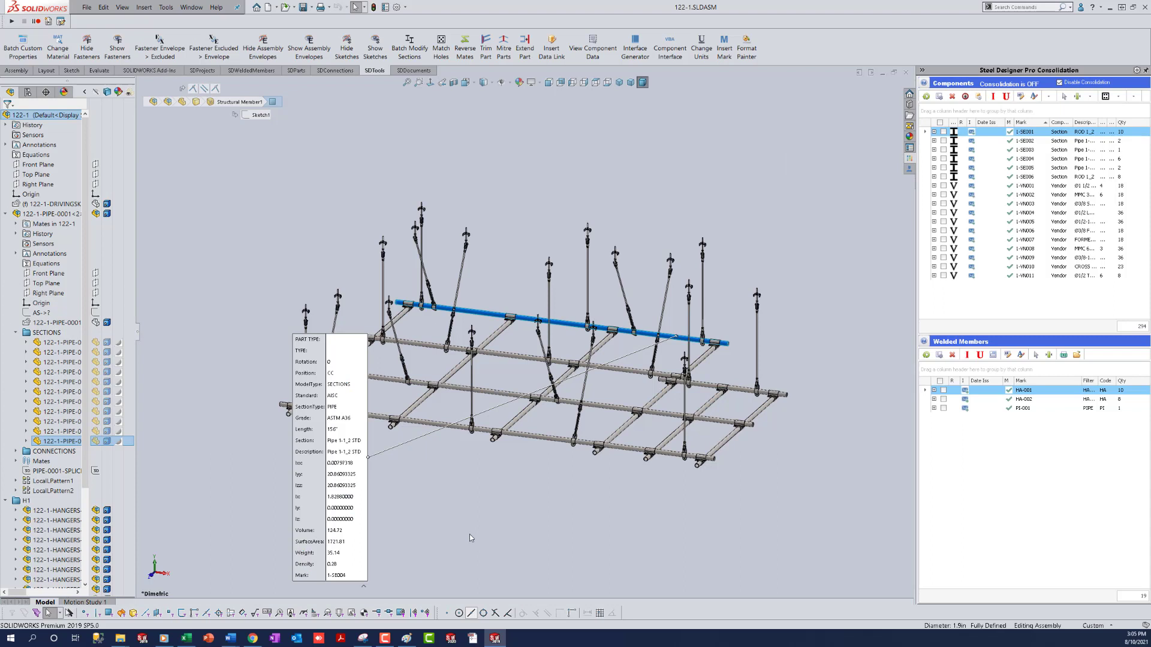
click(591, 44)
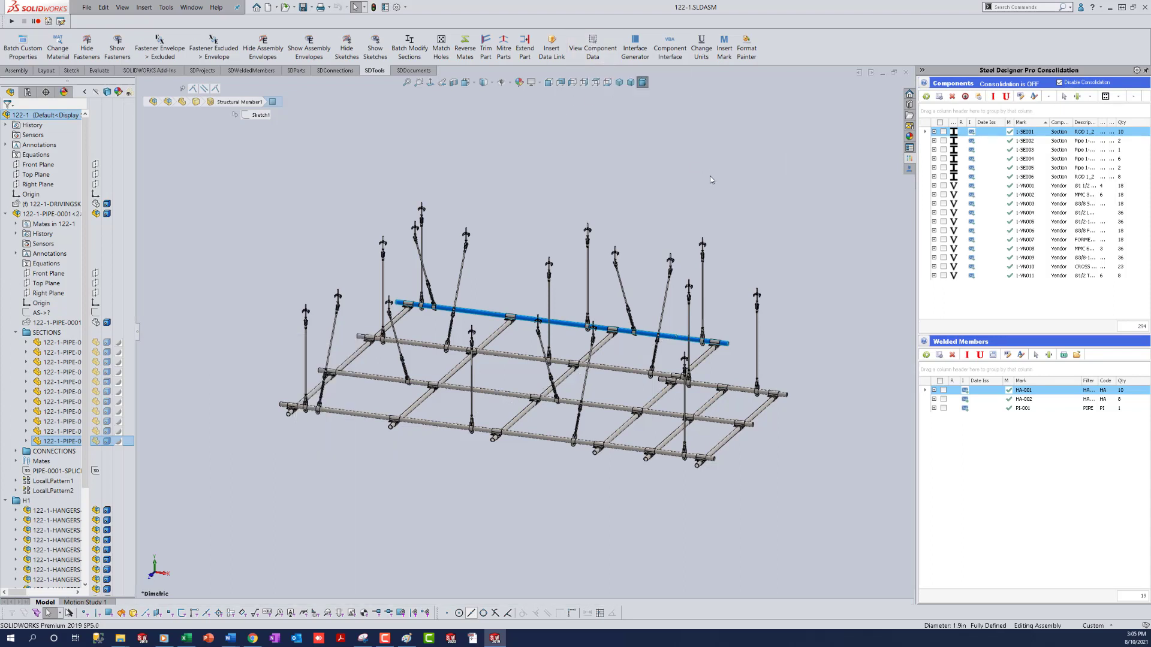